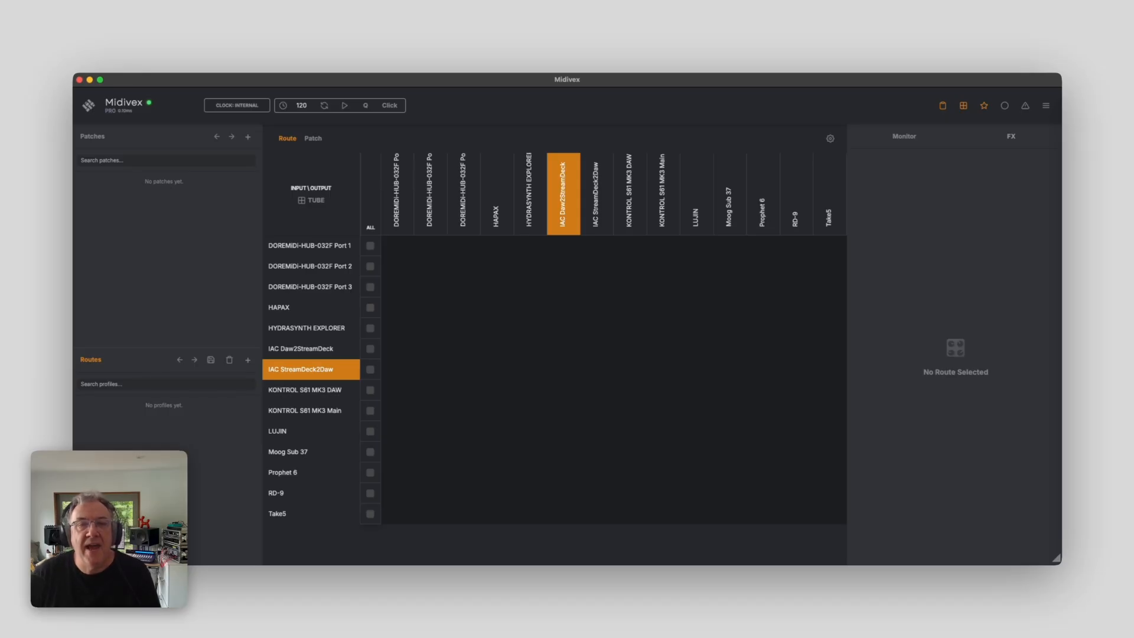
Open the device settings and set the alias of DOREMIDI-HUB-032F Port 1 to Avonsynth
click(838, 142)
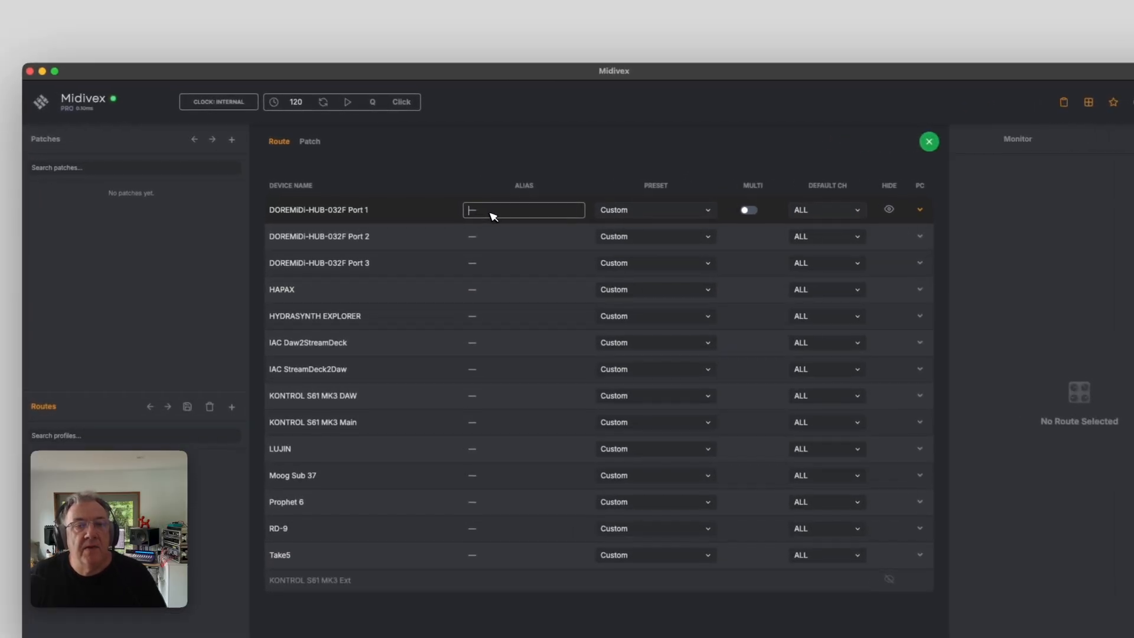
text(Av)
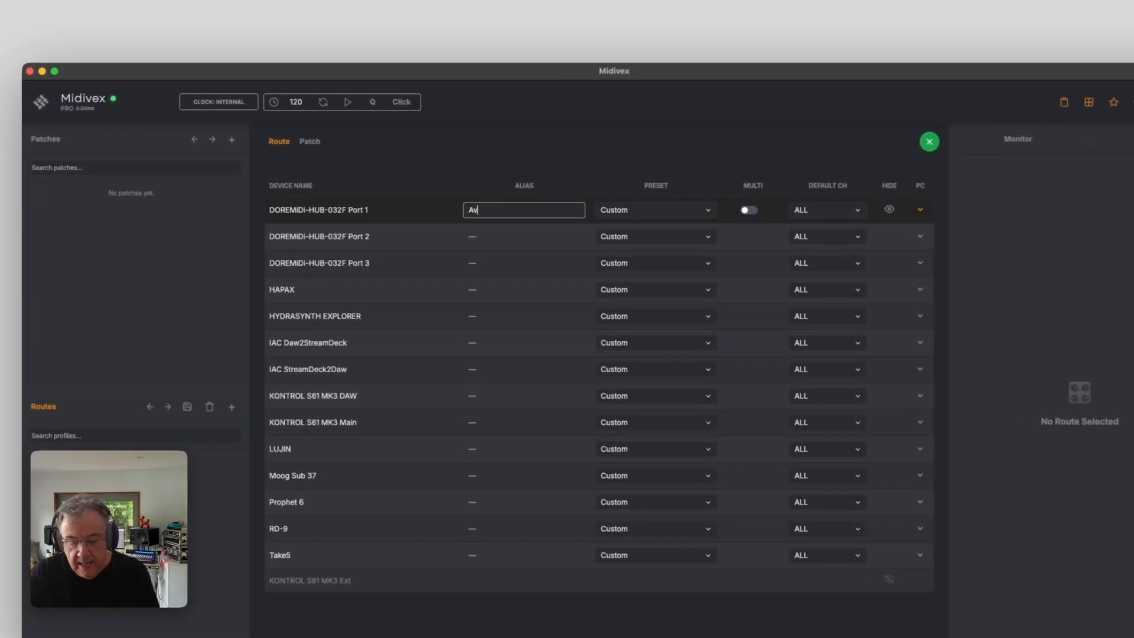
text(onsynth)
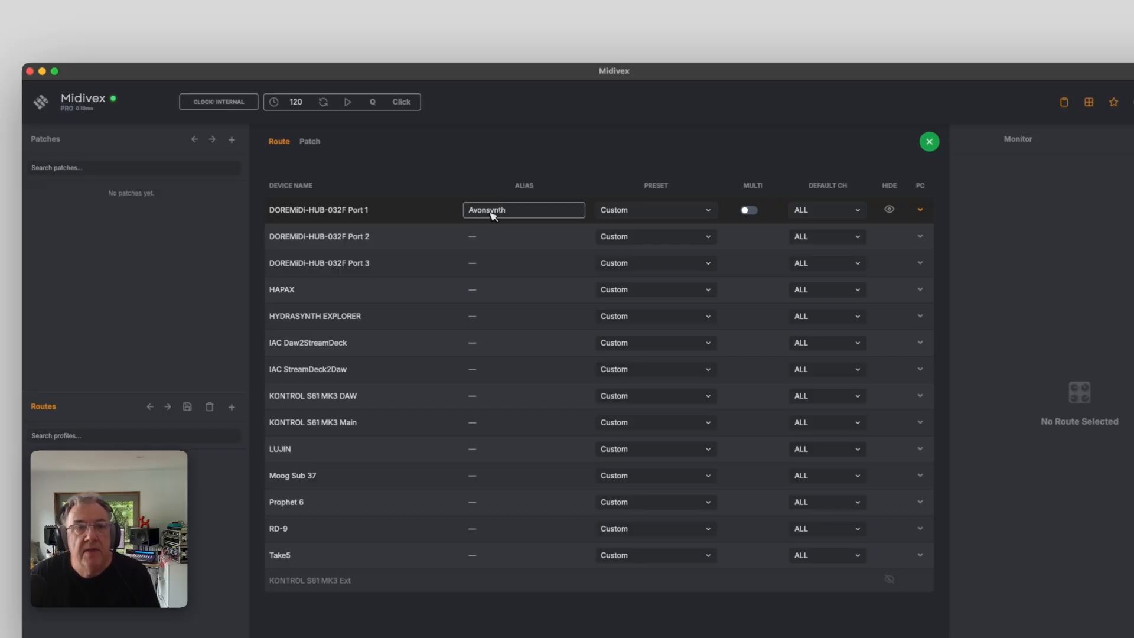
Set the alias of DOREMIDI-HUB-032F Port 2 to Alesis QSR
click(480, 235)
text(A)
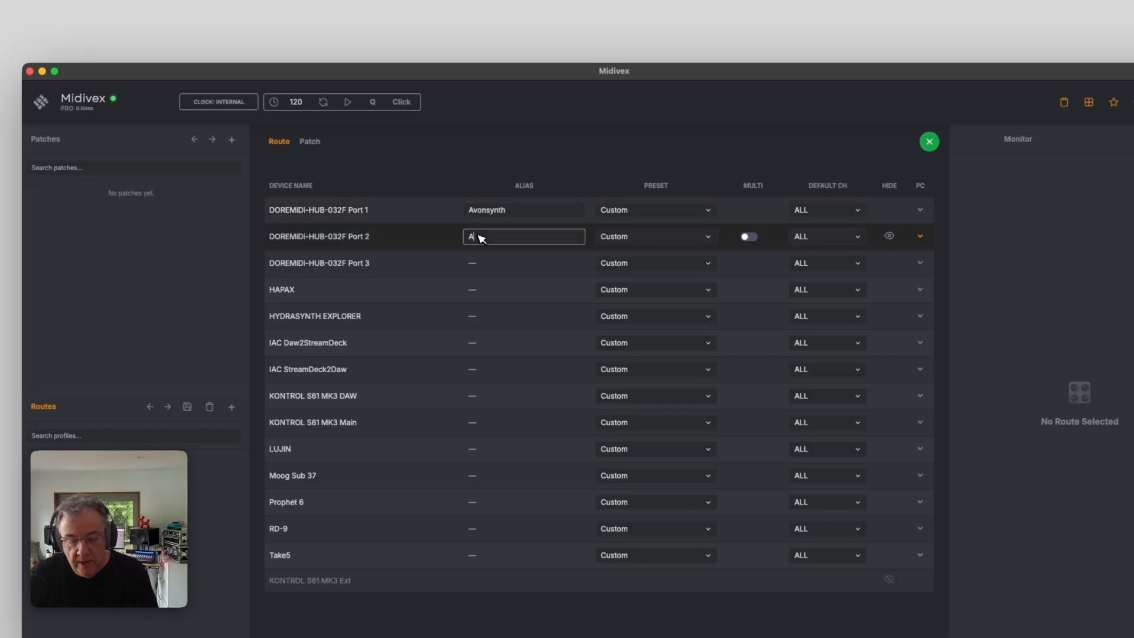
text(lesis QSR)
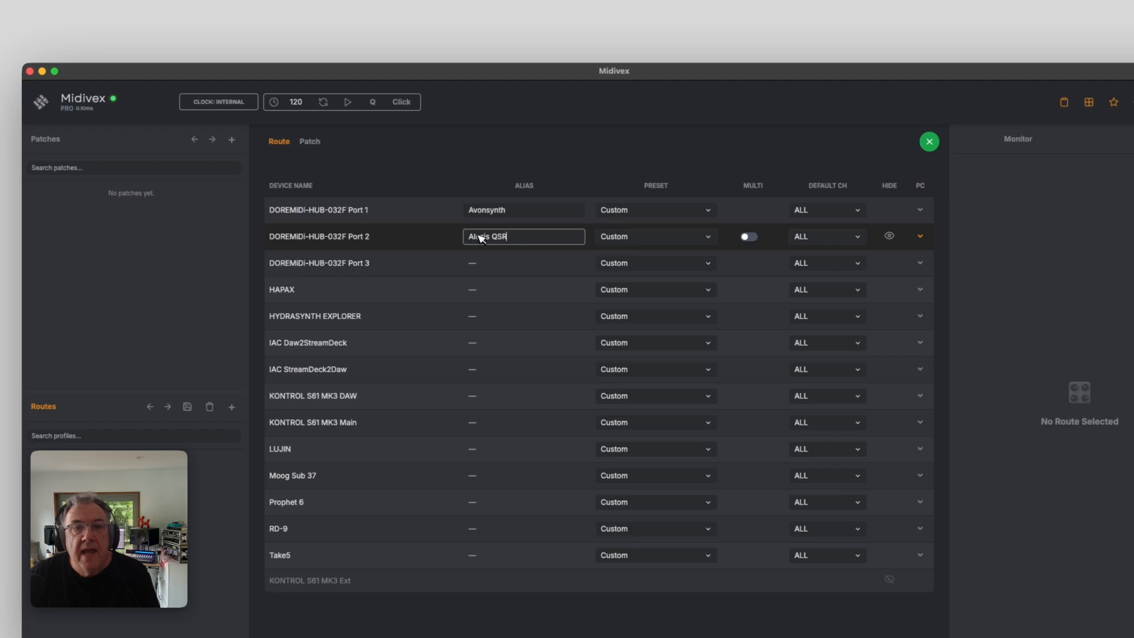
Set the alias of DOREMIDI-HUB-032F Port 3 to Yamaha TX81Z
click(476, 263)
text(Yamaha TX)
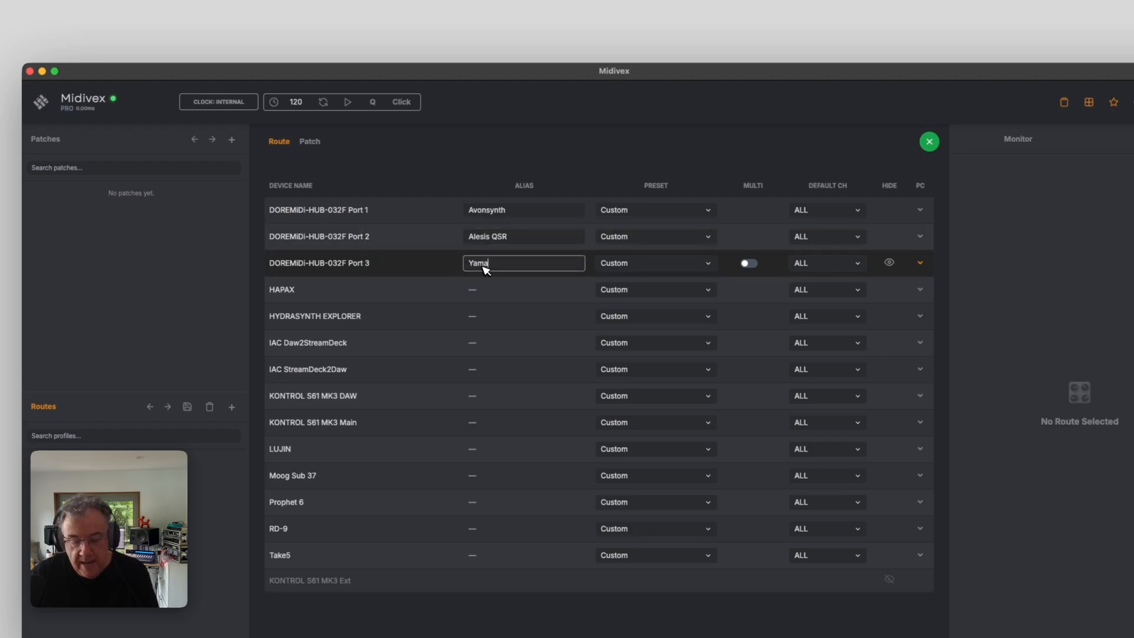
text(81Z)
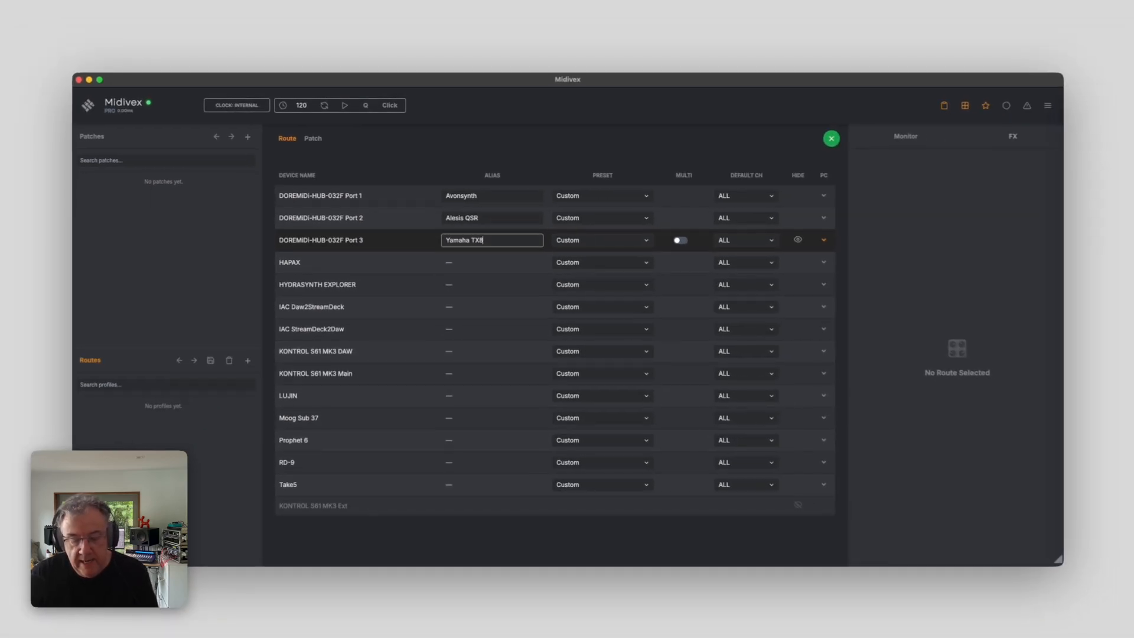
Set the alias of HYDRASYNTH EXPLORER to Hydrasynth
click(468, 283)
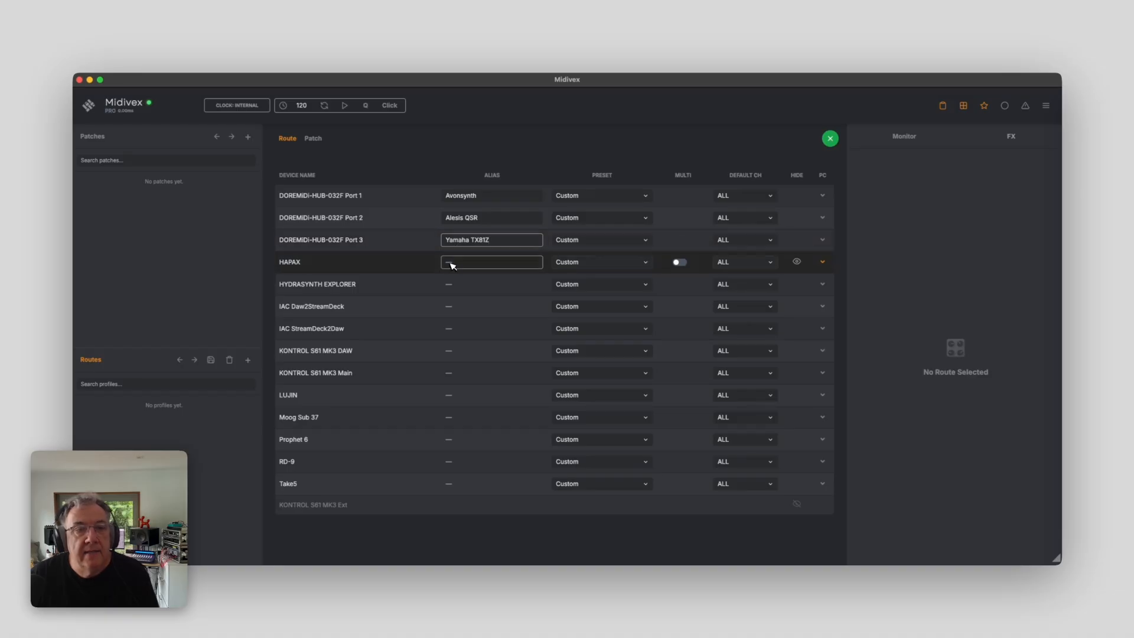
click(460, 286)
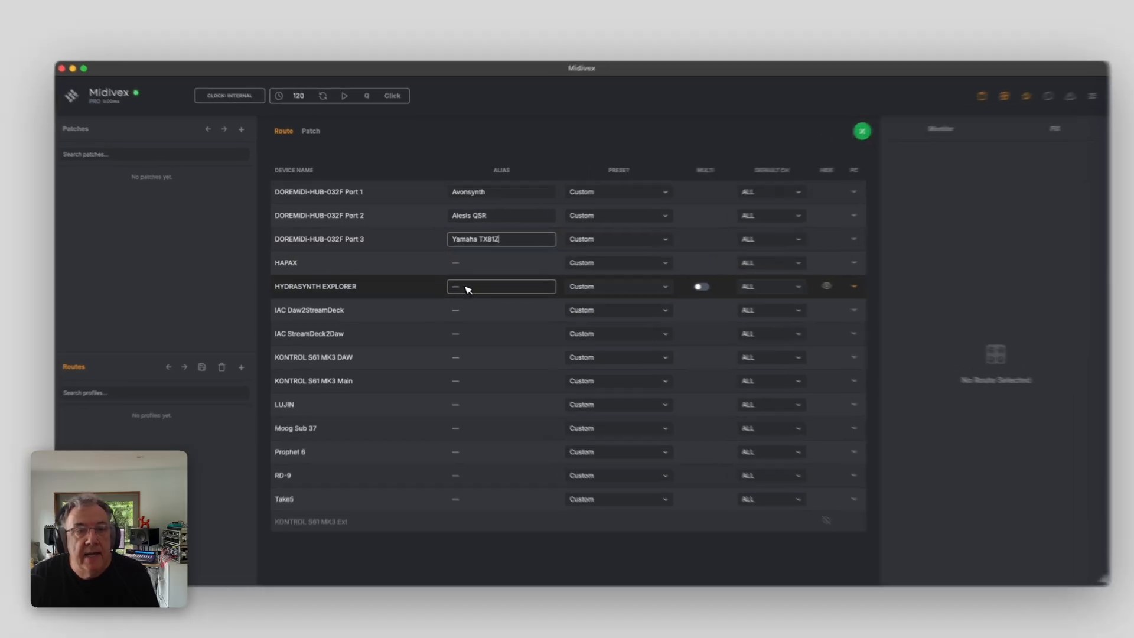
text(Hydrasynth)
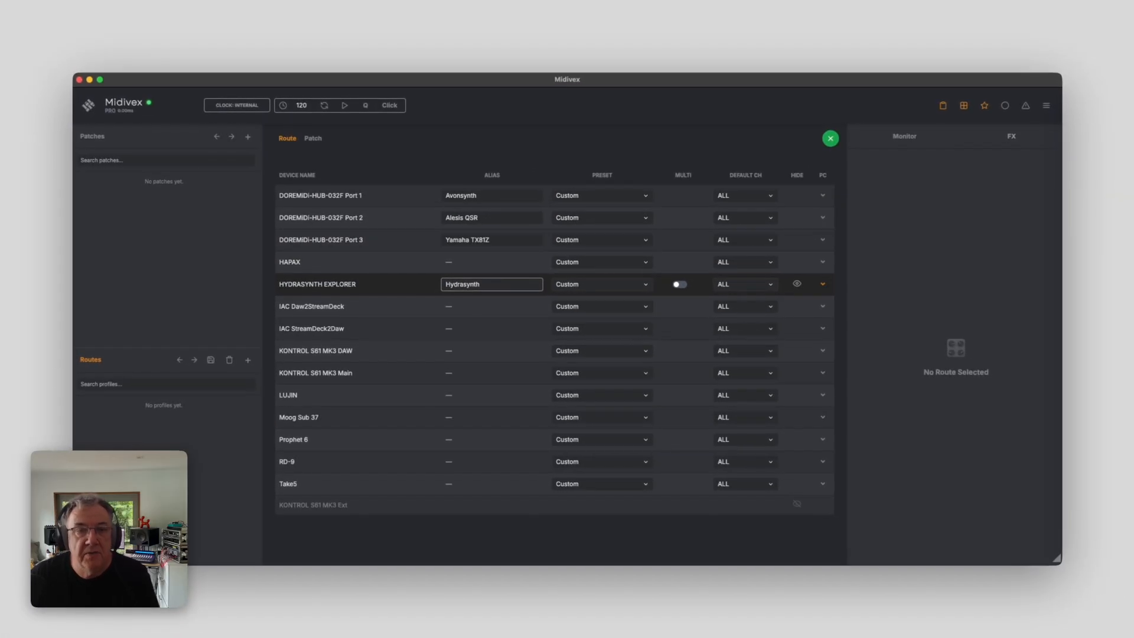
Hide the IAC Daw2StreamDeck, IAC StreamDeck2Daw and KONTROL S61 MK3 DAW devices from the list
click(457, 301)
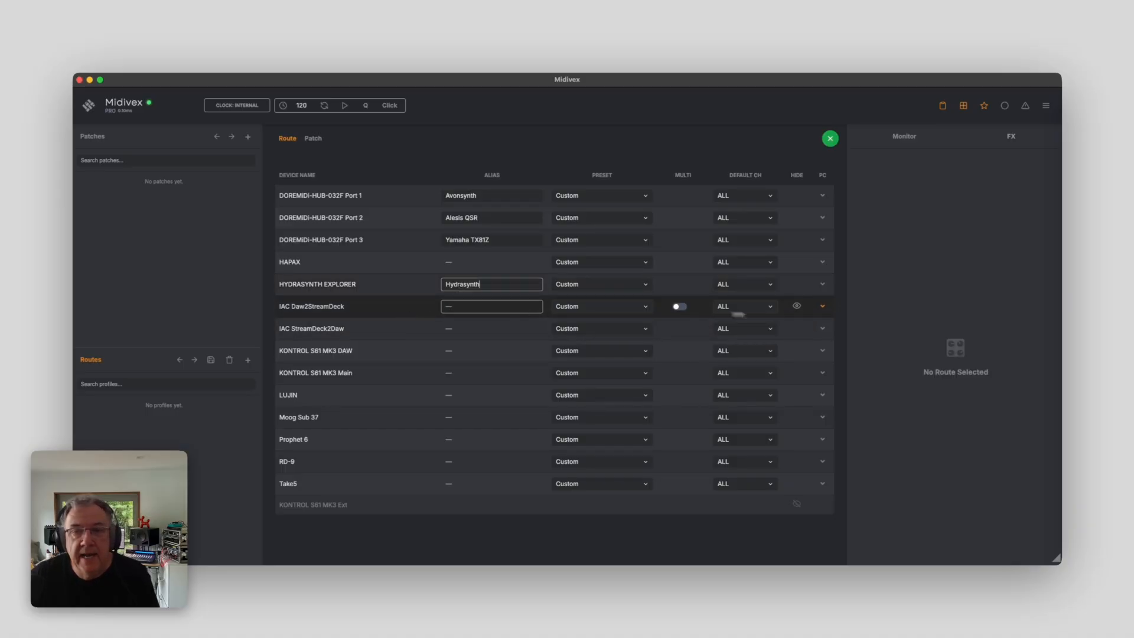
click(797, 307)
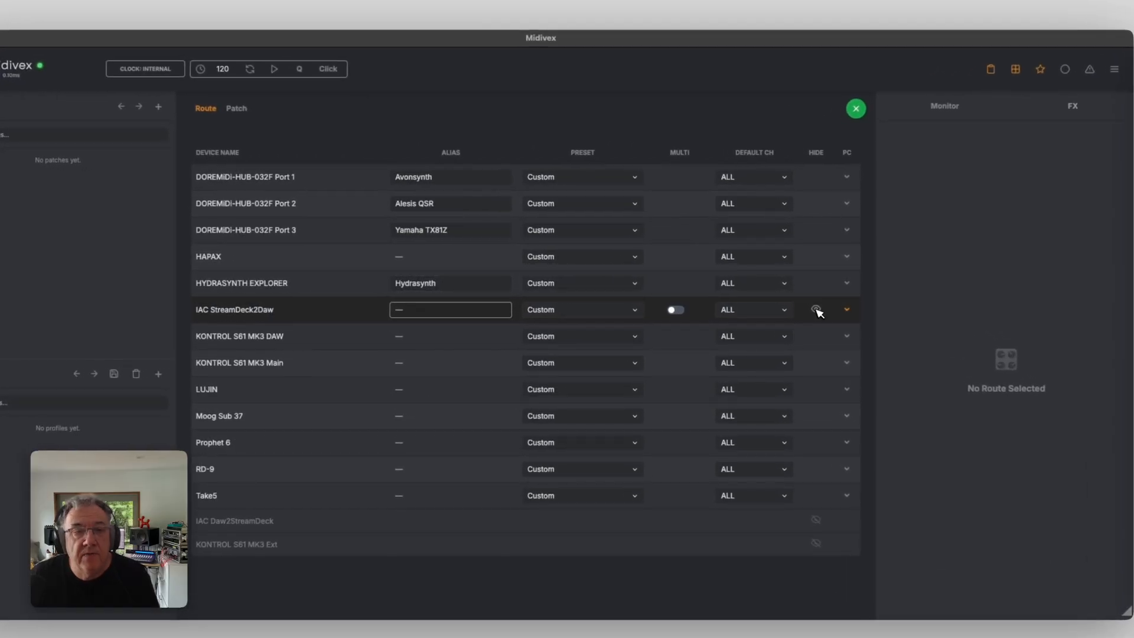
click(817, 310)
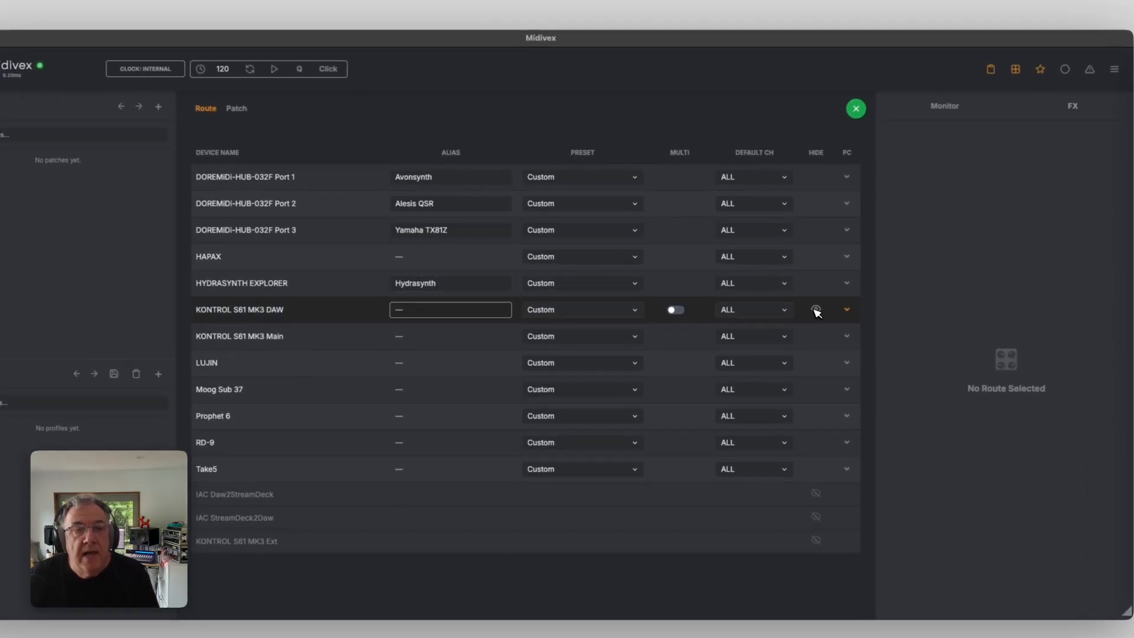
click(816, 310)
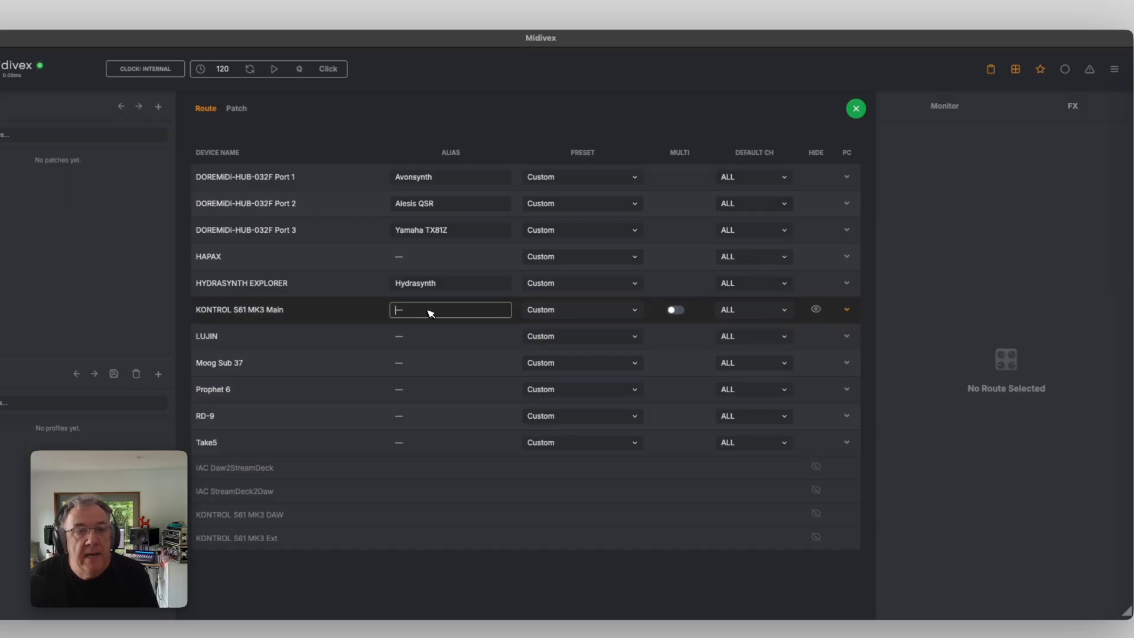
Set the alias of KONTROL S61 MK3 Main to NI MK3 Keyboard
text(NI MK)
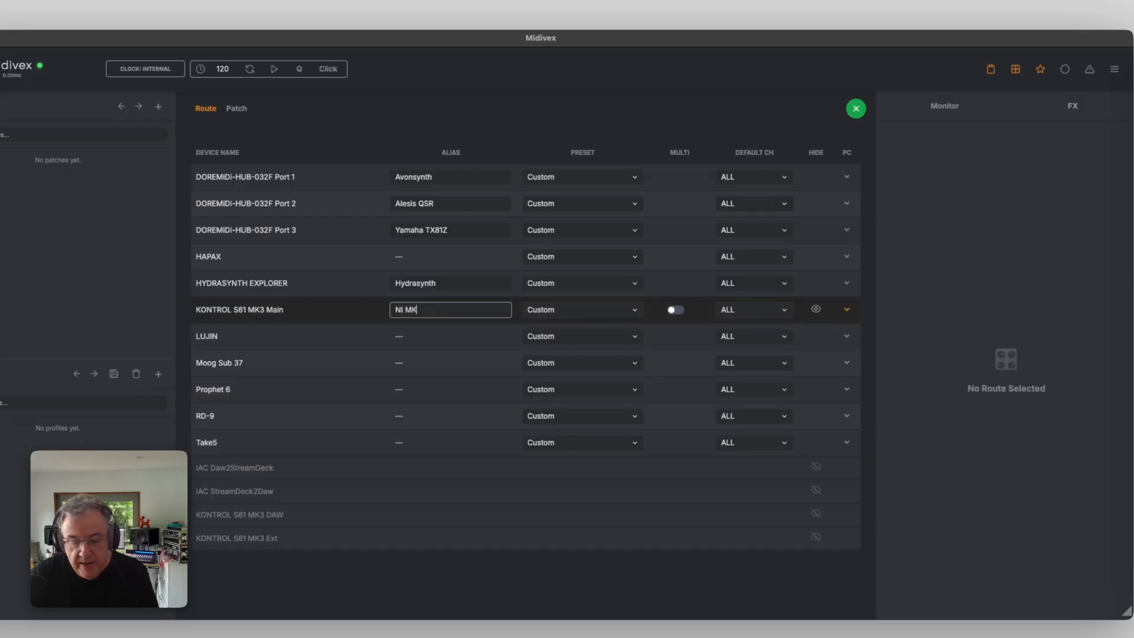
text(3 Keyboard)
Set the aliases Moog for Moog Sub 37 and Prophet for Prophet 6
click(461, 349)
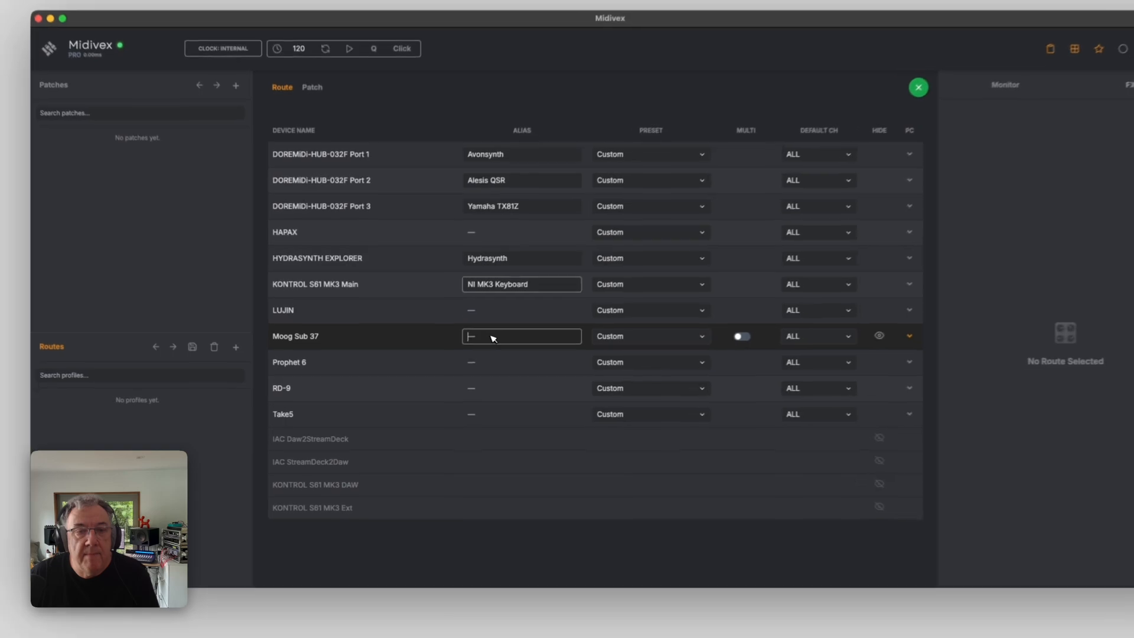
text(Moog)
click(475, 351)
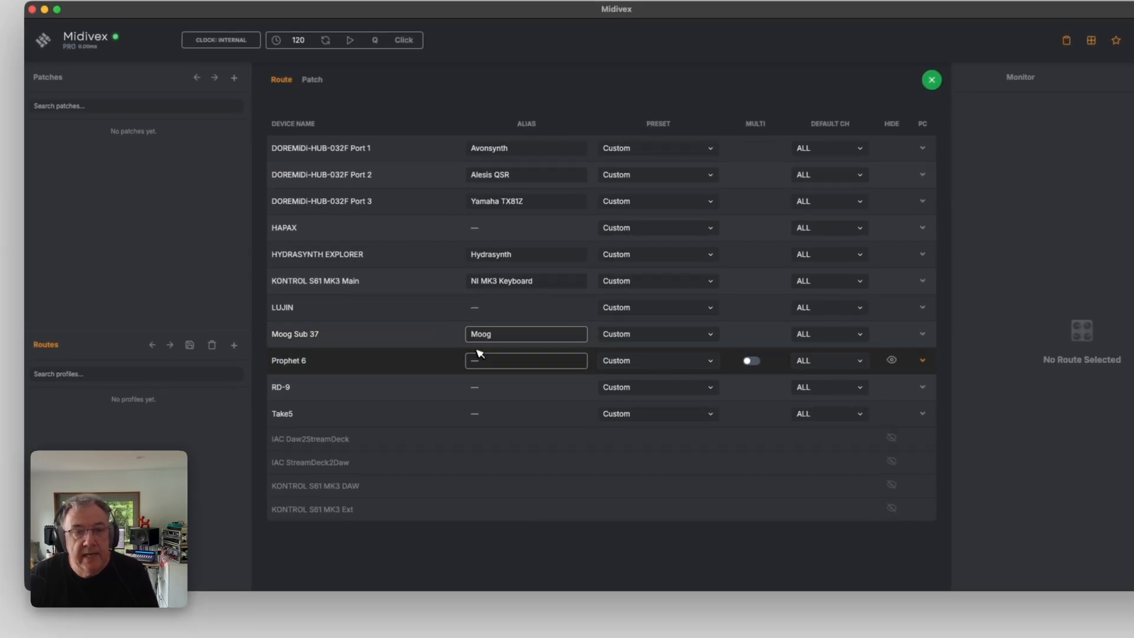
text(Prophet)
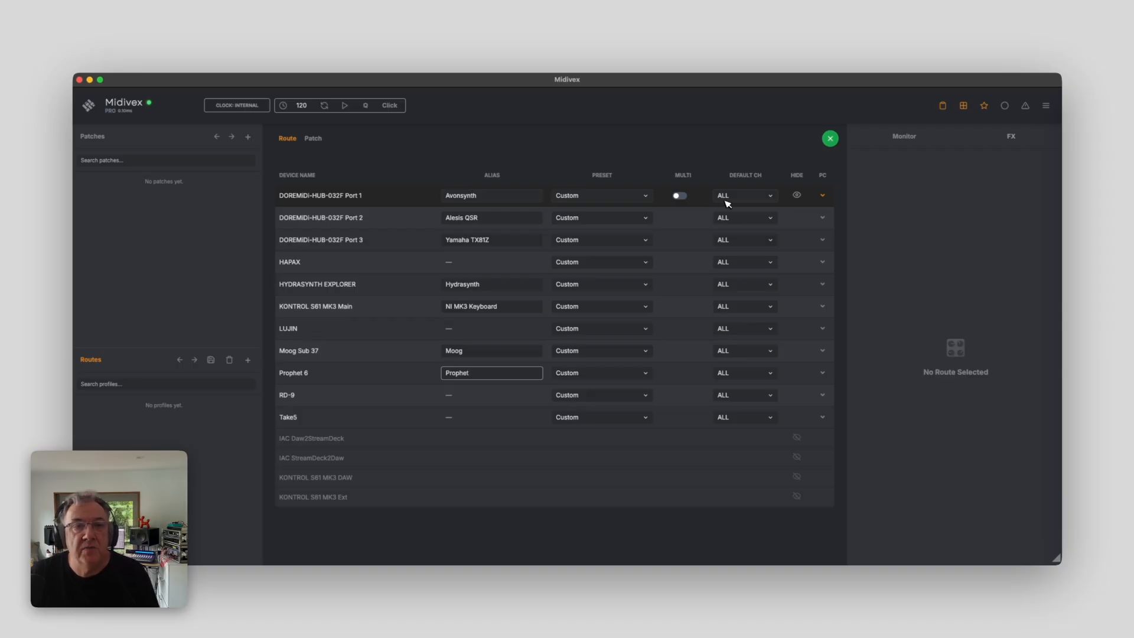
Set the default channel to Ch 2 for Port 1 and Ch 6 for Port 3
click(747, 200)
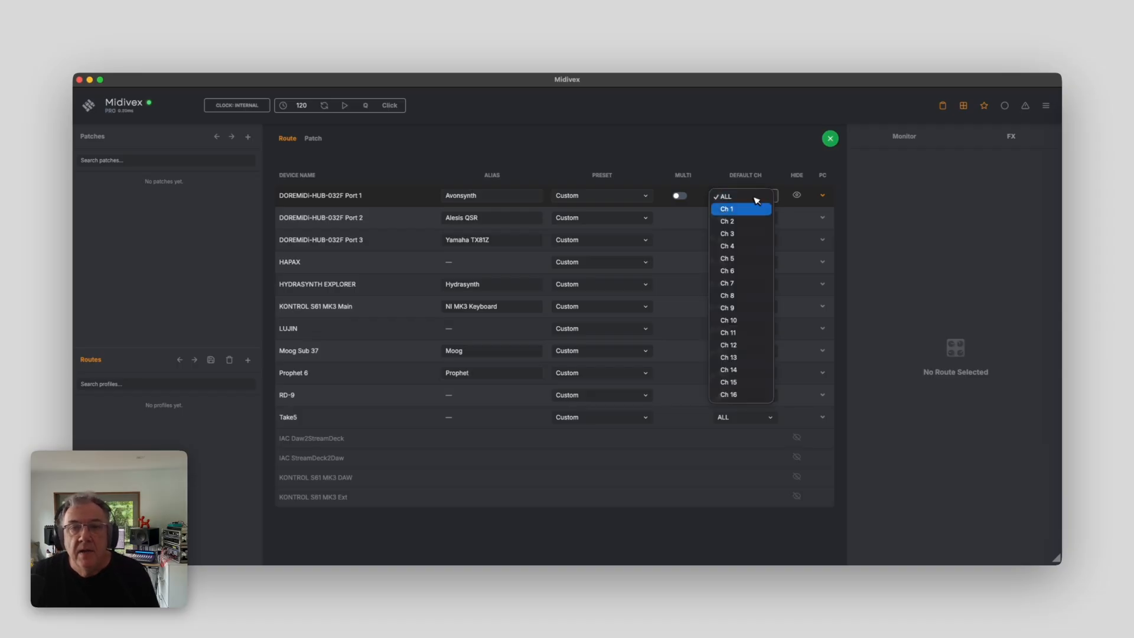
click(748, 220)
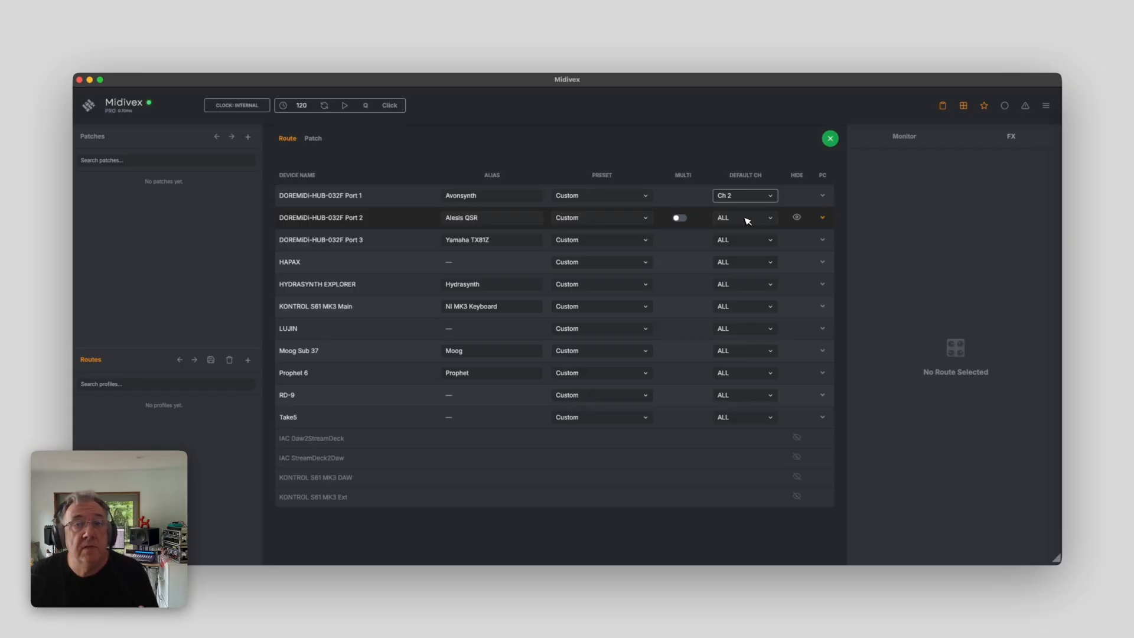
click(743, 241)
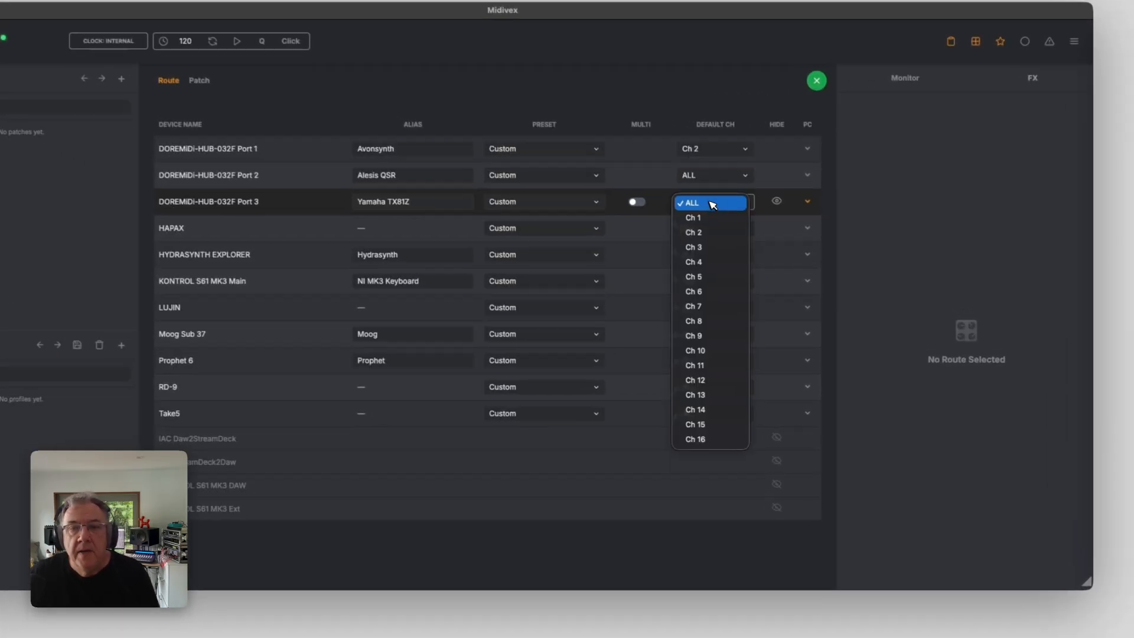
click(706, 291)
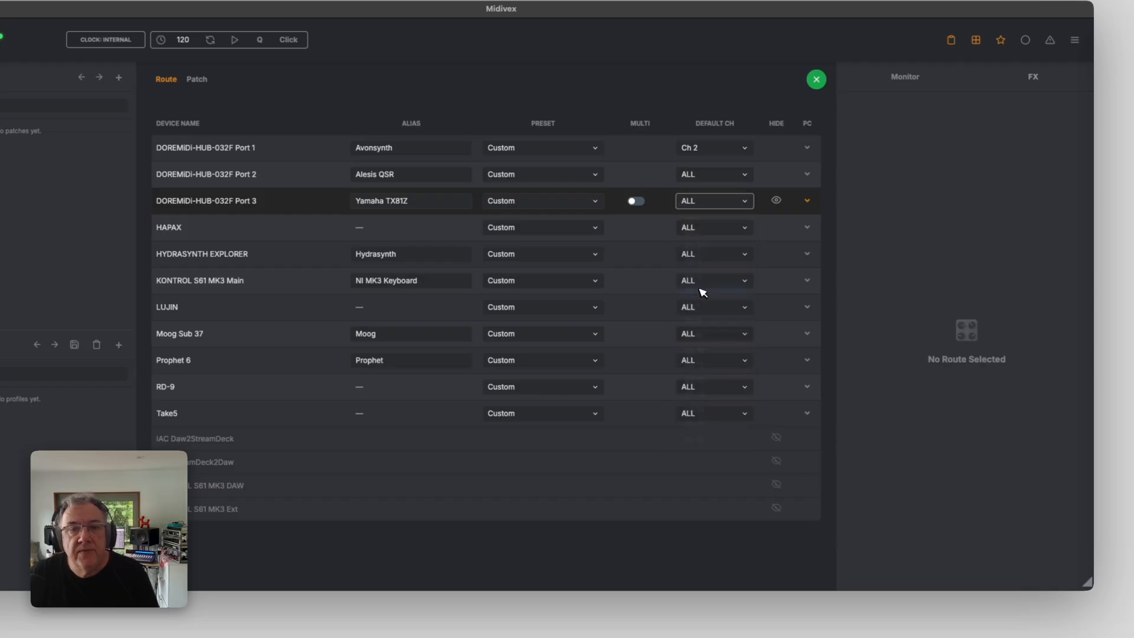
Set the default channel to Ch 5 for HYDRASYNTH EXPLORER and Ch 4 for Moog Sub 37
click(714, 256)
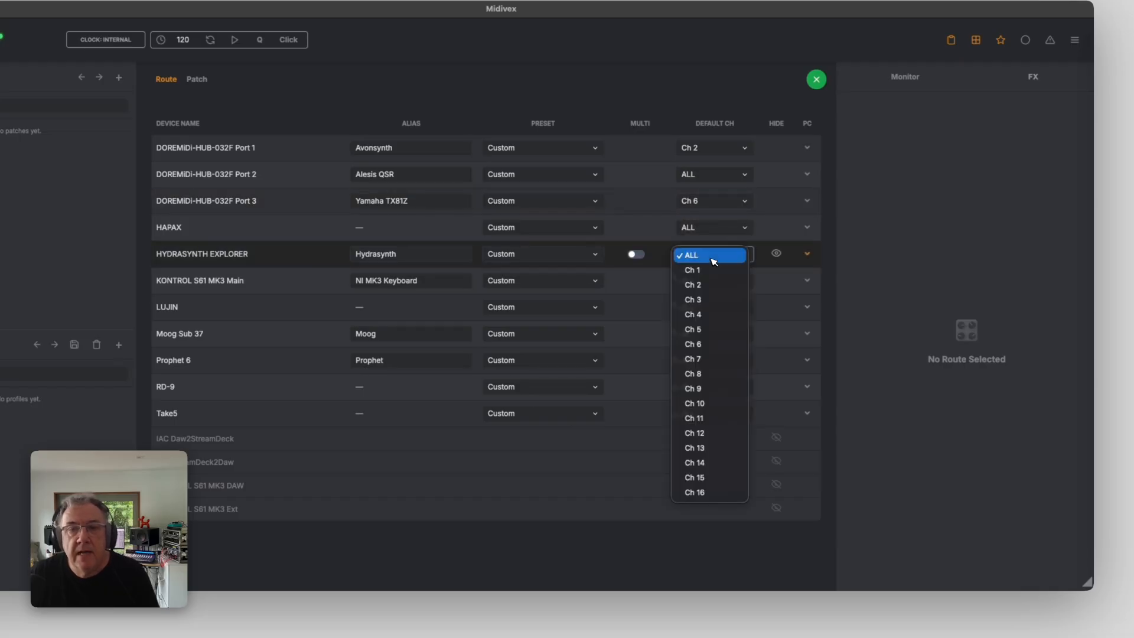
click(705, 329)
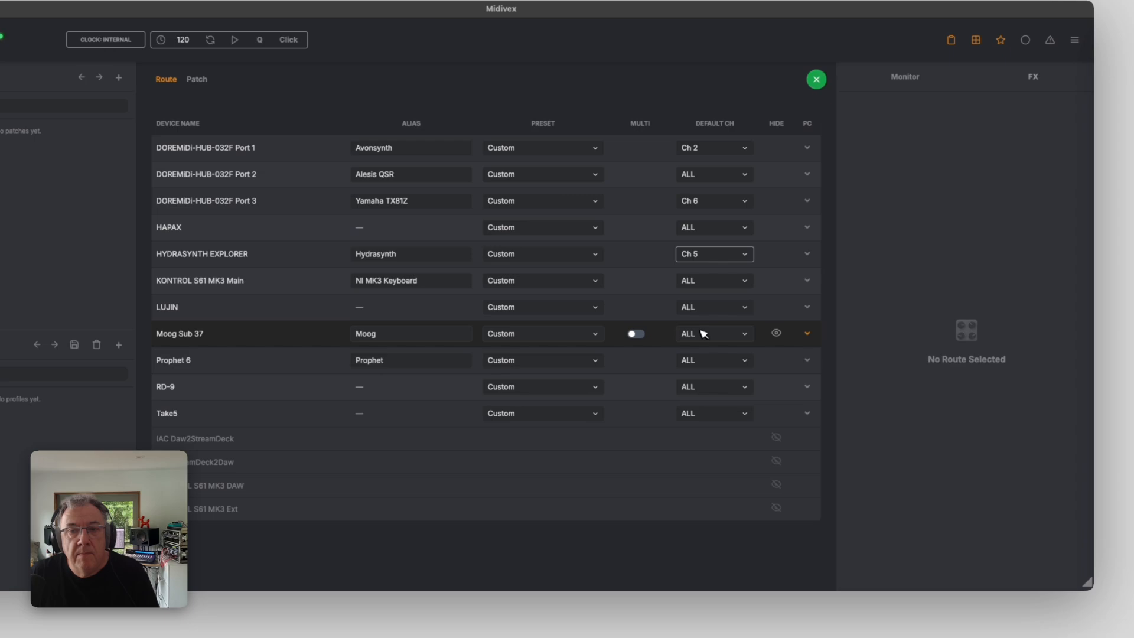
click(702, 335)
click(701, 394)
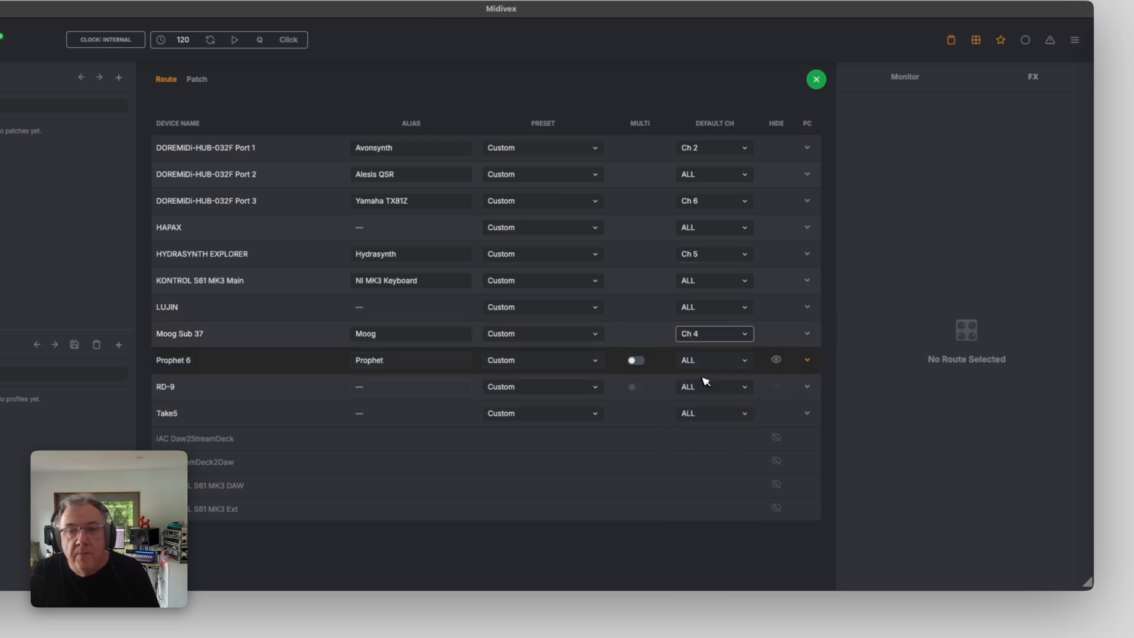
Set the default channel of Prophet 6 to Ch 1
click(702, 362)
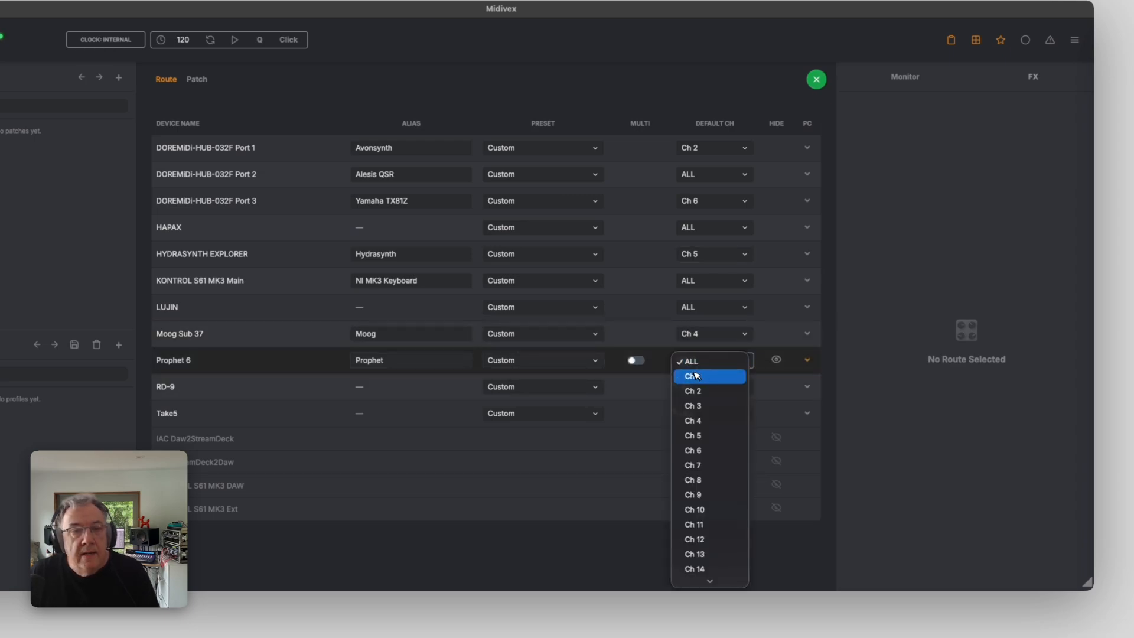
click(698, 376)
Set the default channel to Ch 10 for RD-9 and Ch 3 for Take5
click(702, 388)
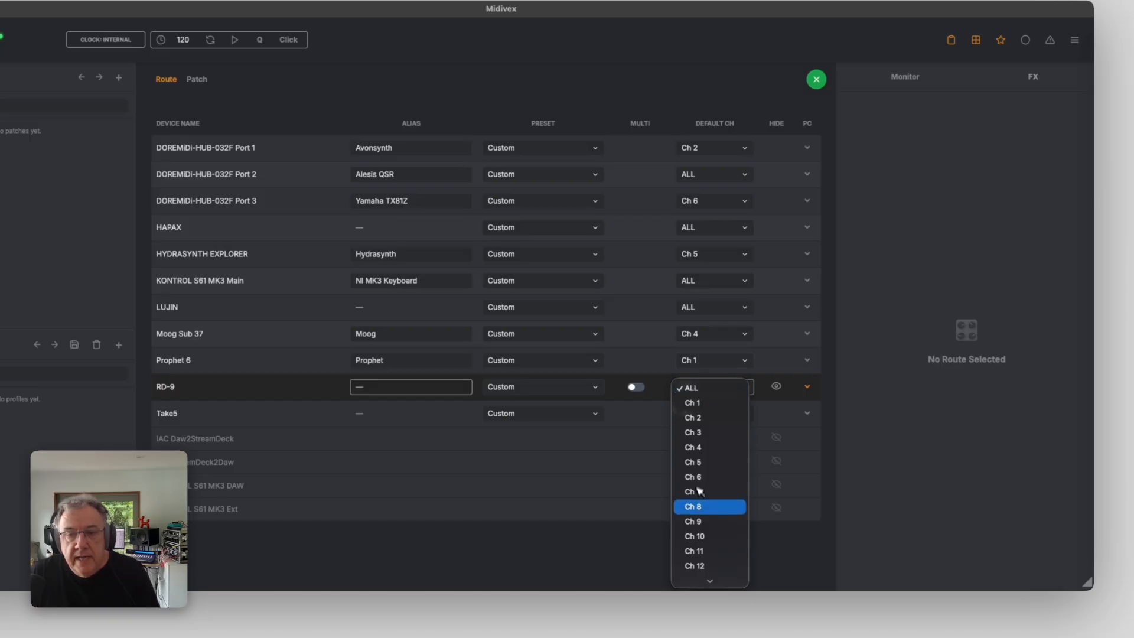
click(695, 535)
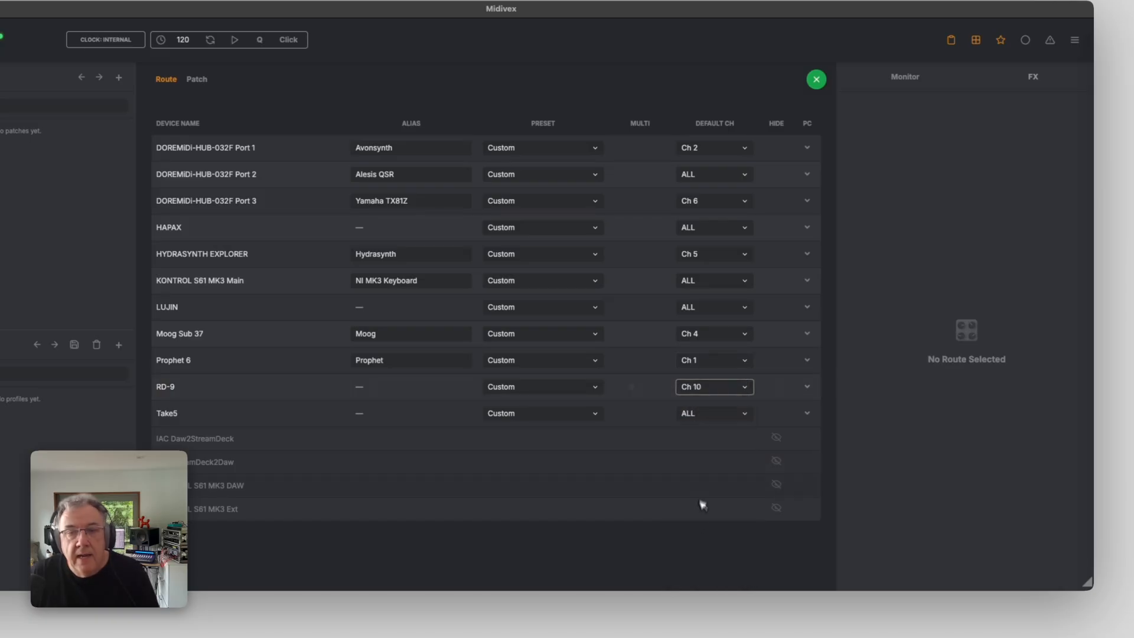
click(699, 414)
click(697, 459)
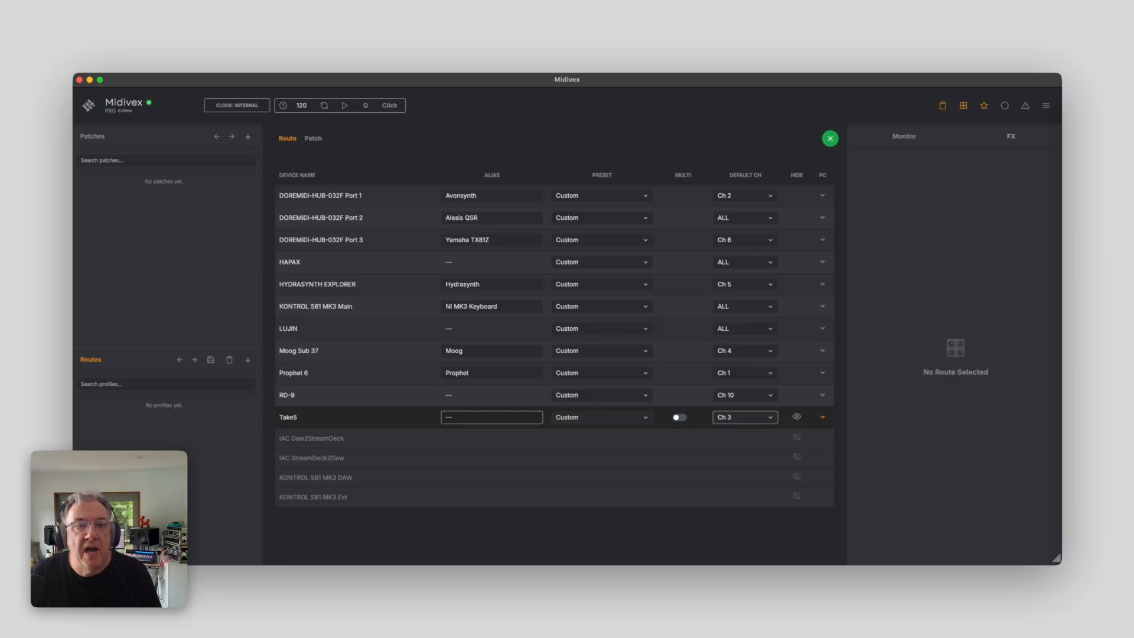
Set the preset of DOREMIDI-HUB-032F Port 2 to the Alesis QSR preset
click(648, 220)
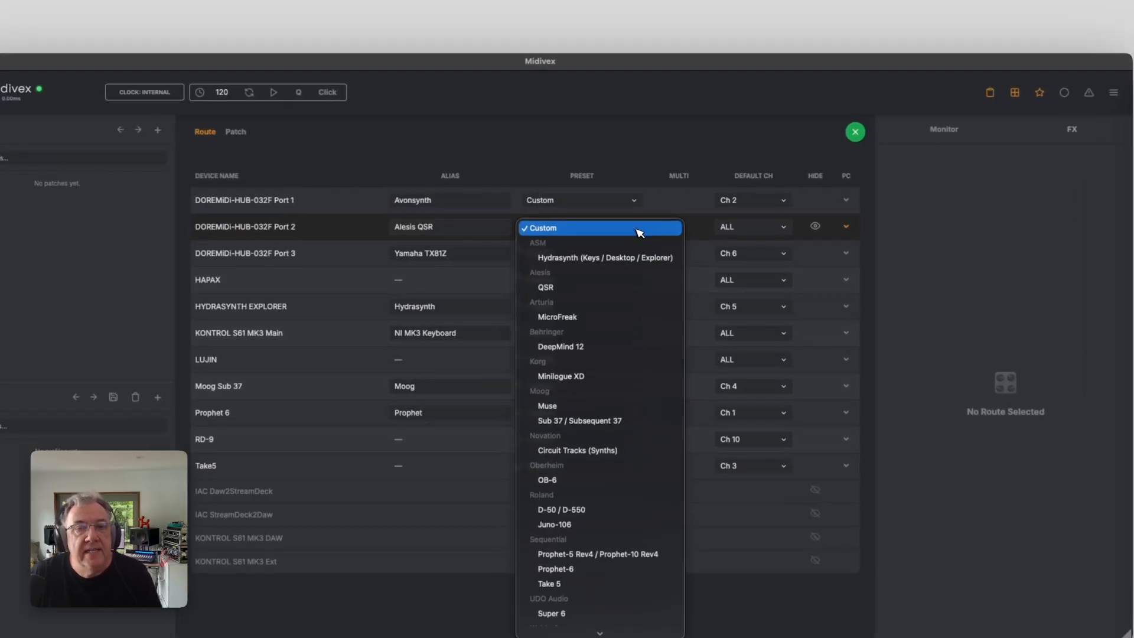
click(612, 290)
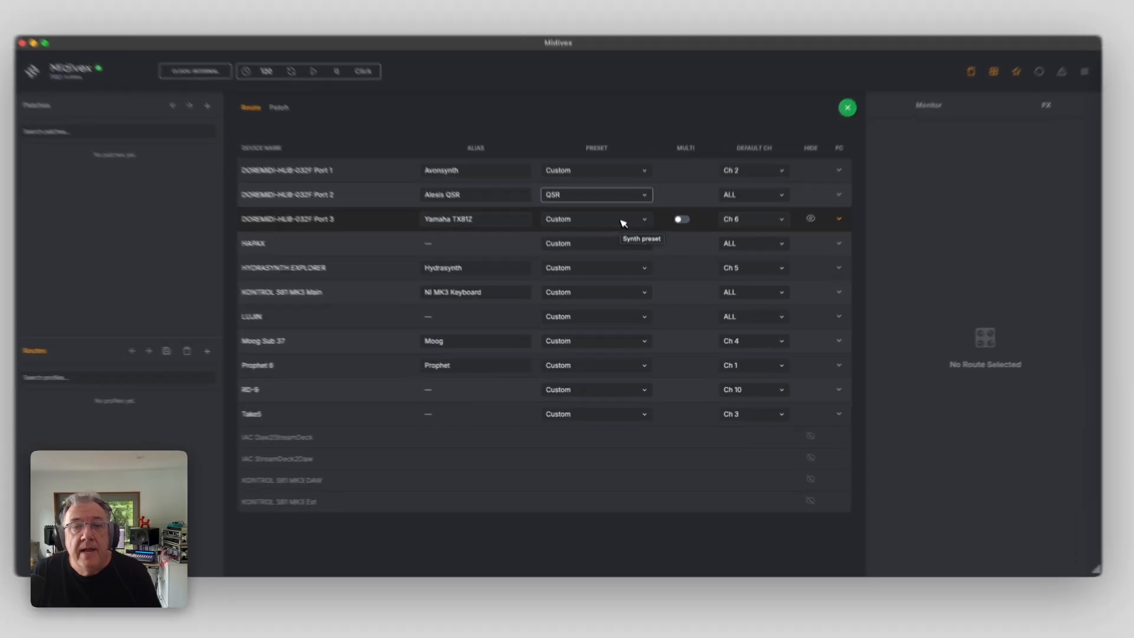
Set the preset of DOREMIDI-HUB-032F Port 3 to the Yamaha TX81Z preset
click(627, 241)
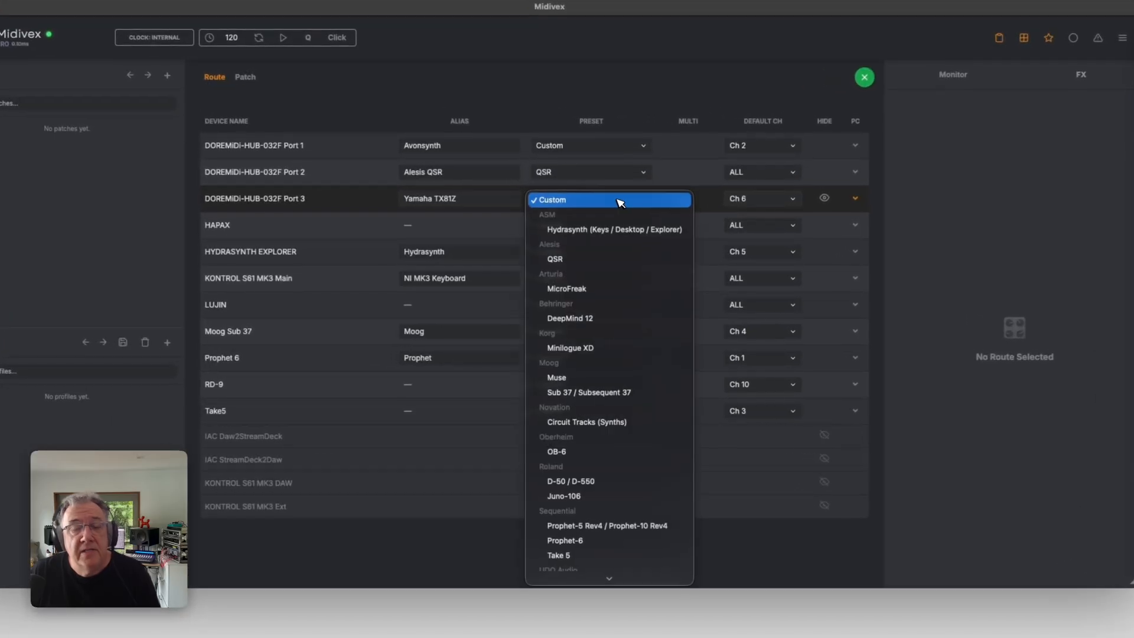
scroll(614, 355, down, 3)
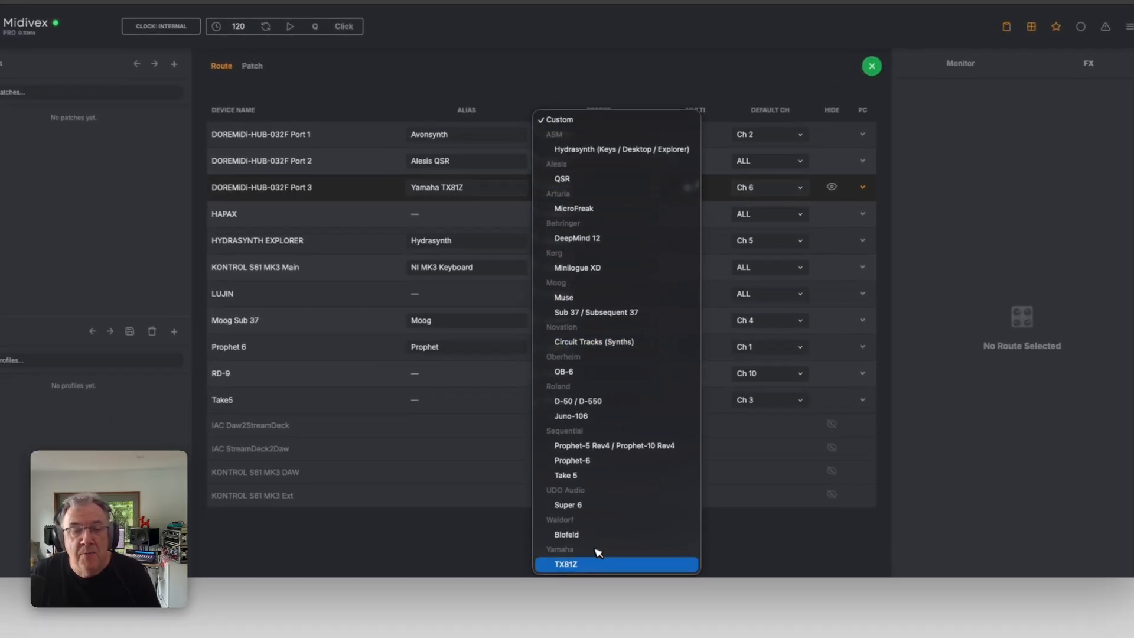
click(594, 563)
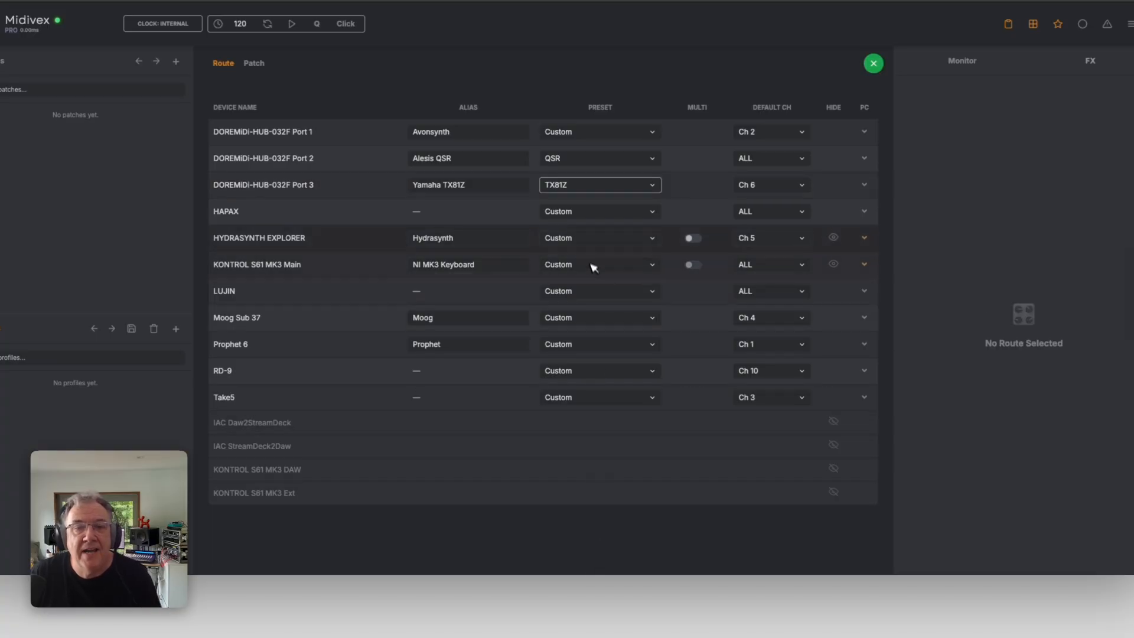
Set presets Hydrasynth (Keys / Desktop / Explorer) for HYDRASYNTH EXPLORER and Sub 37 / Subsequent 37 for Moog Sub 37
click(591, 239)
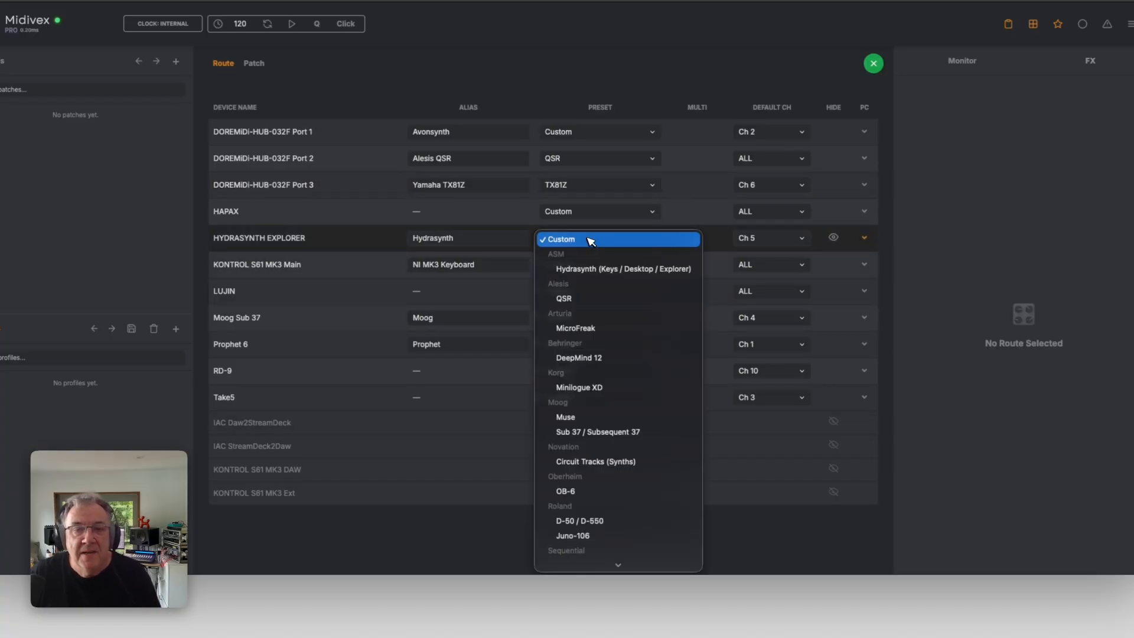
click(587, 269)
click(583, 321)
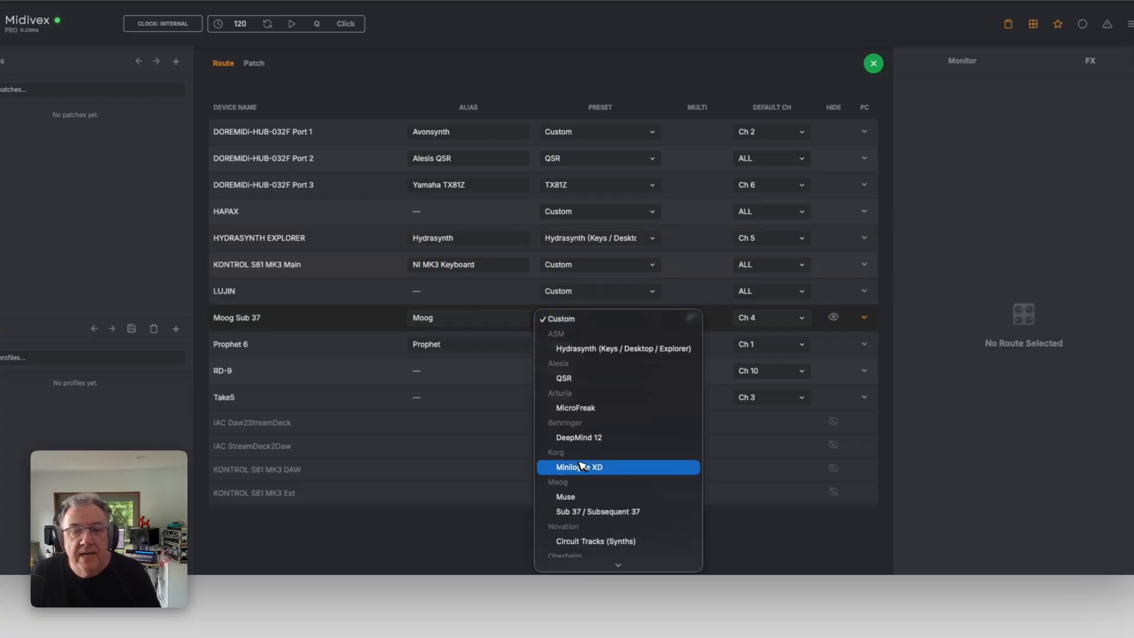
click(575, 511)
Set the presets Prophet-6 for Prophet 6 and Take 5 for Take5
click(588, 346)
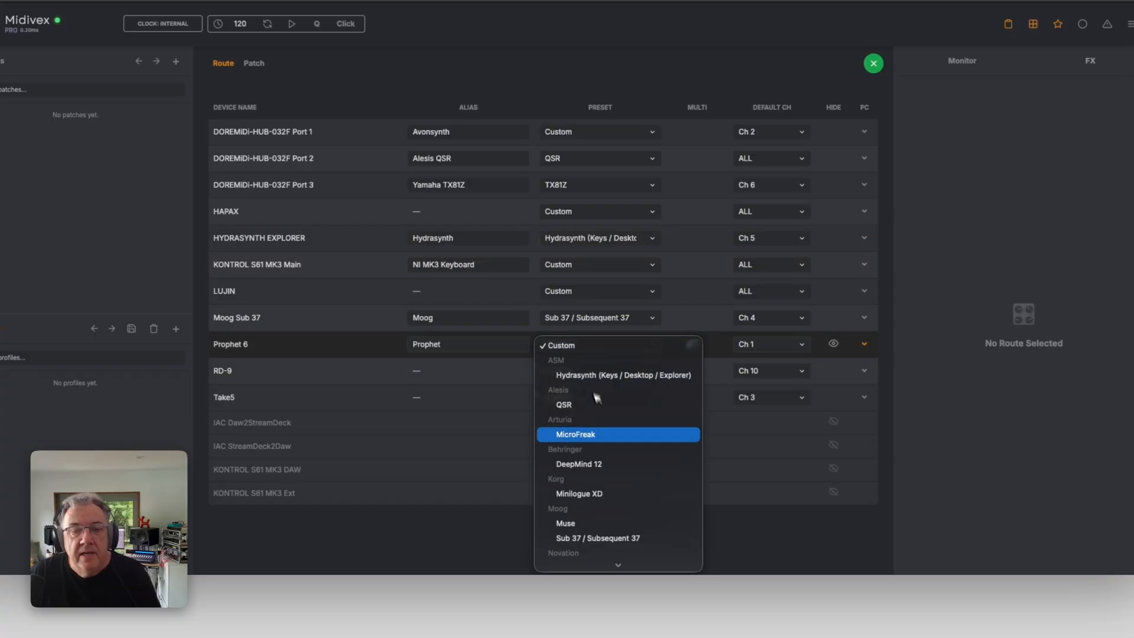
scroll(596, 399, down, 5)
click(586, 459)
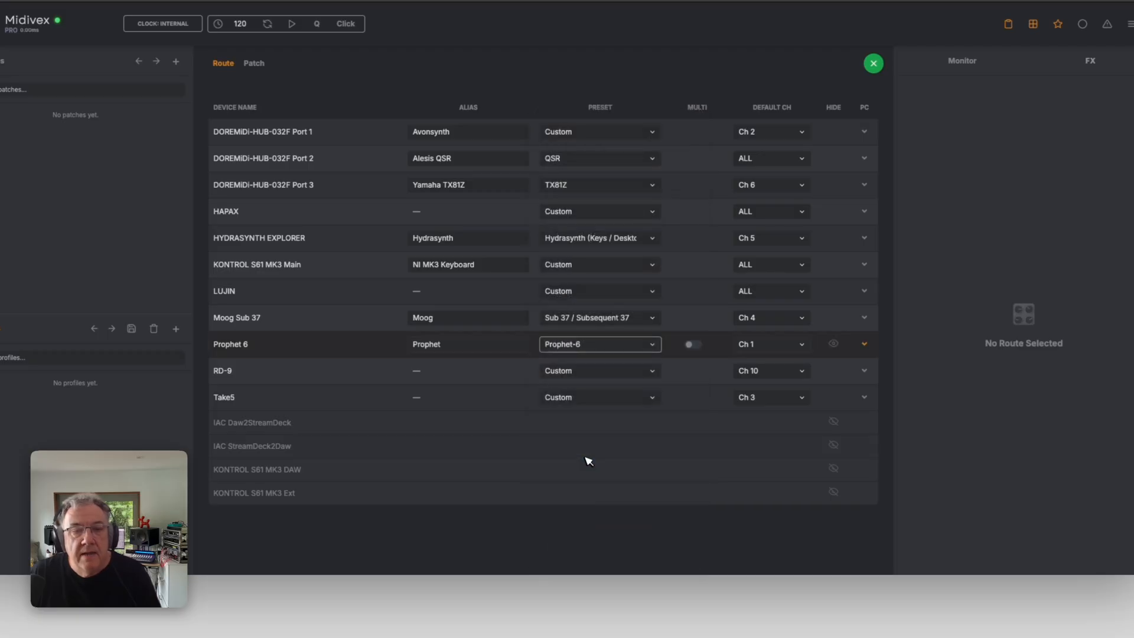
click(585, 398)
scroll(588, 426, down, 5)
click(582, 473)
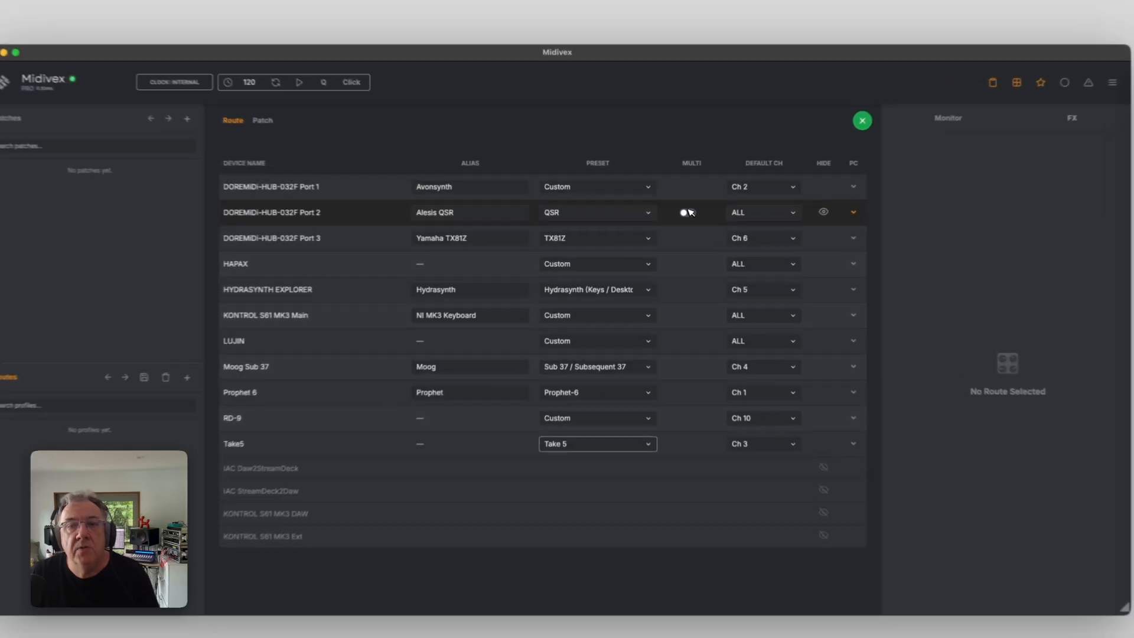
Enable multi-part mode for DOREMIDI-HUB-032F Port 2 and set its first part's channel to Ch 10
click(679, 218)
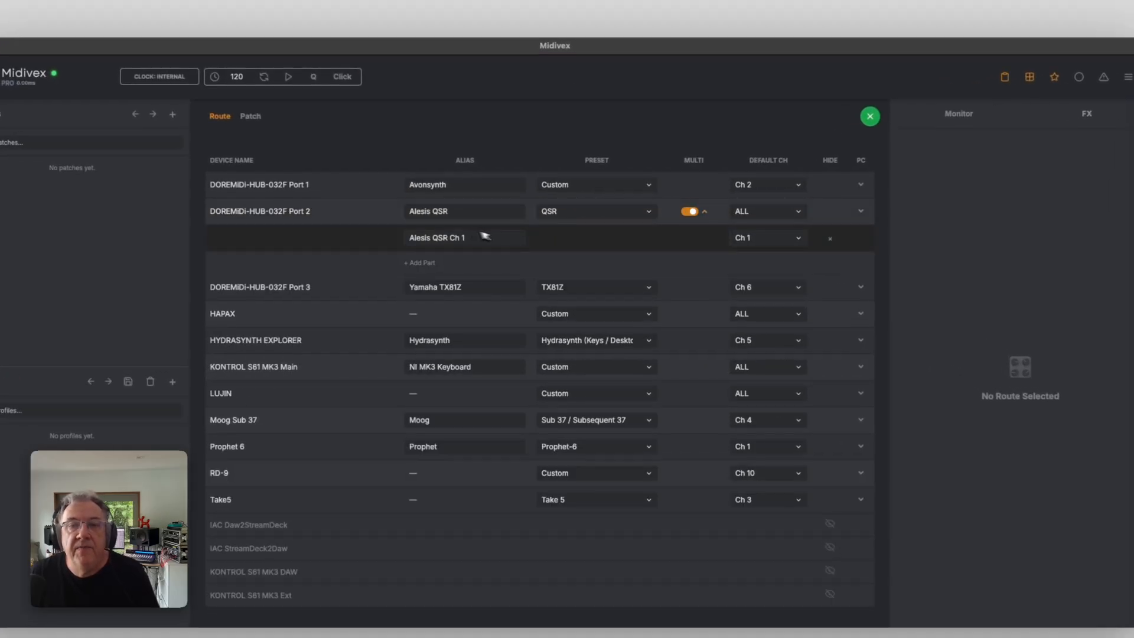
click(768, 237)
click(751, 372)
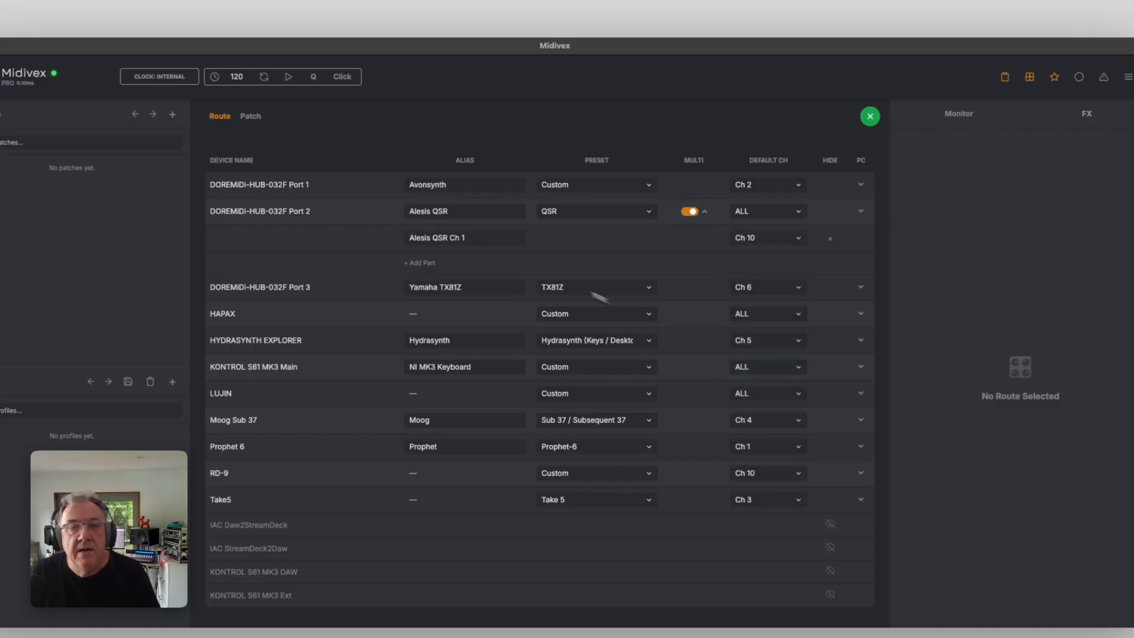
Add two more parts to DOREMIDI-HUB-032F Port 2 and close the device settings
click(472, 239)
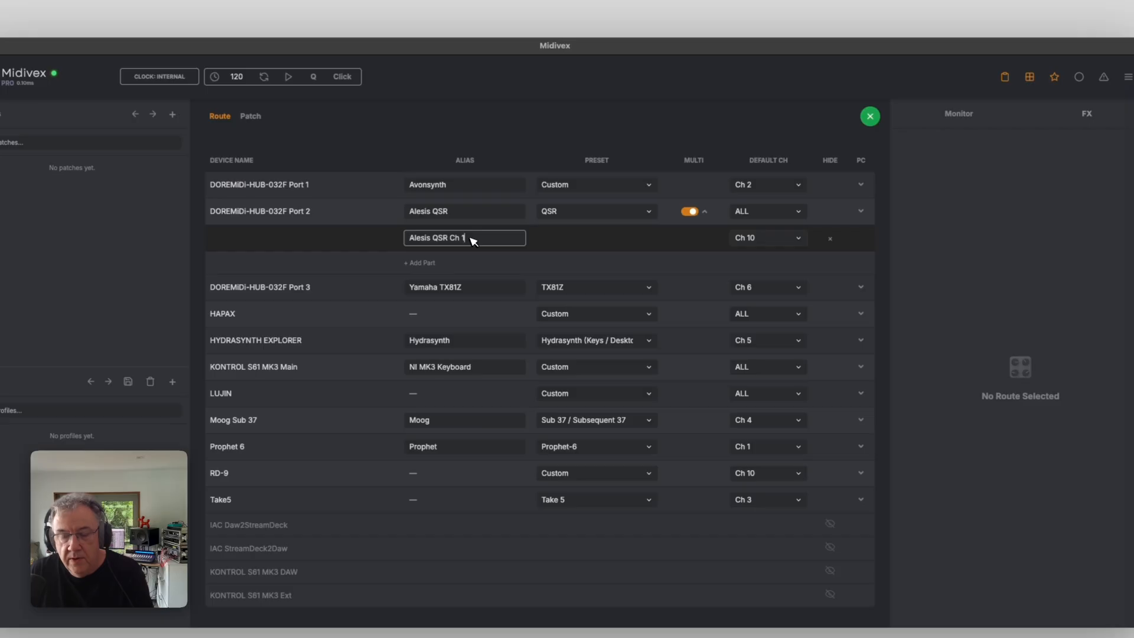
click(425, 262)
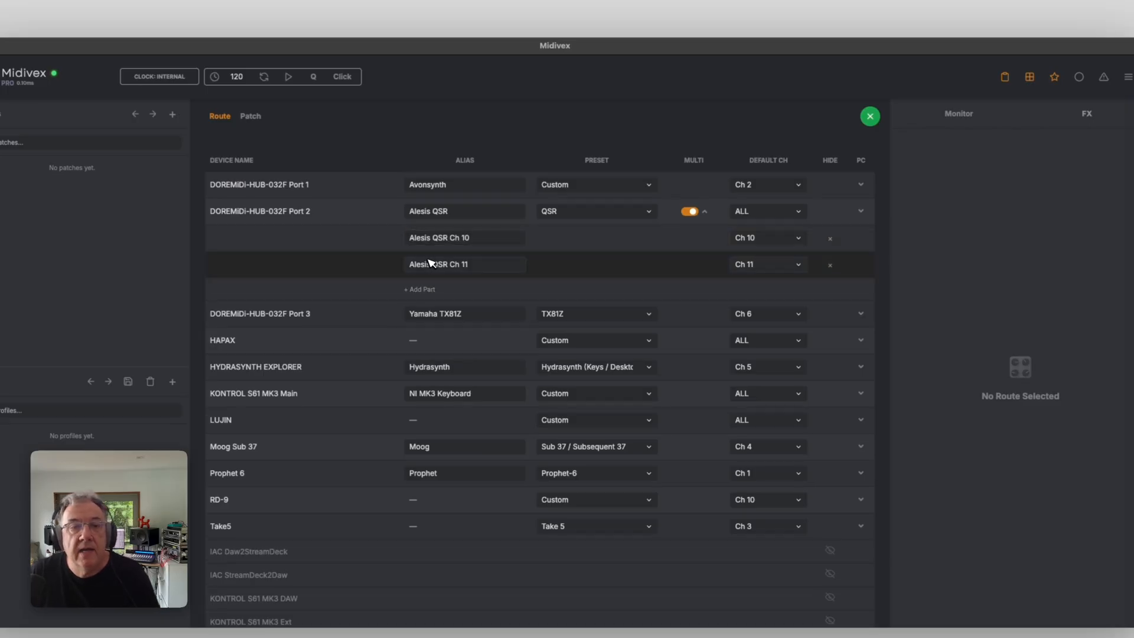
click(421, 289)
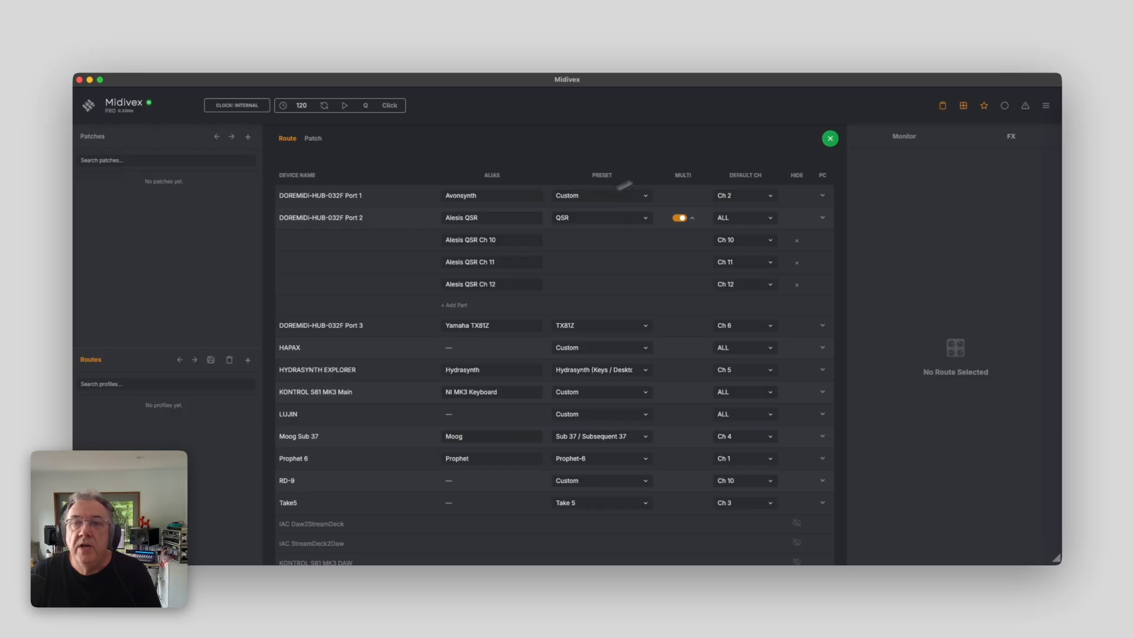
click(830, 138)
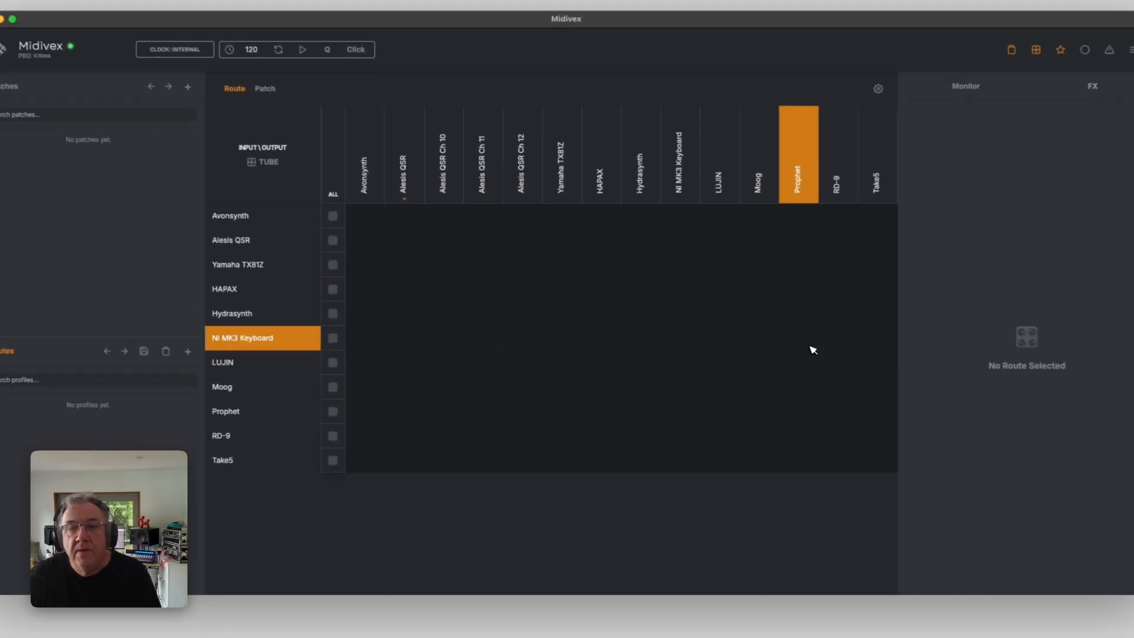
click(776, 358)
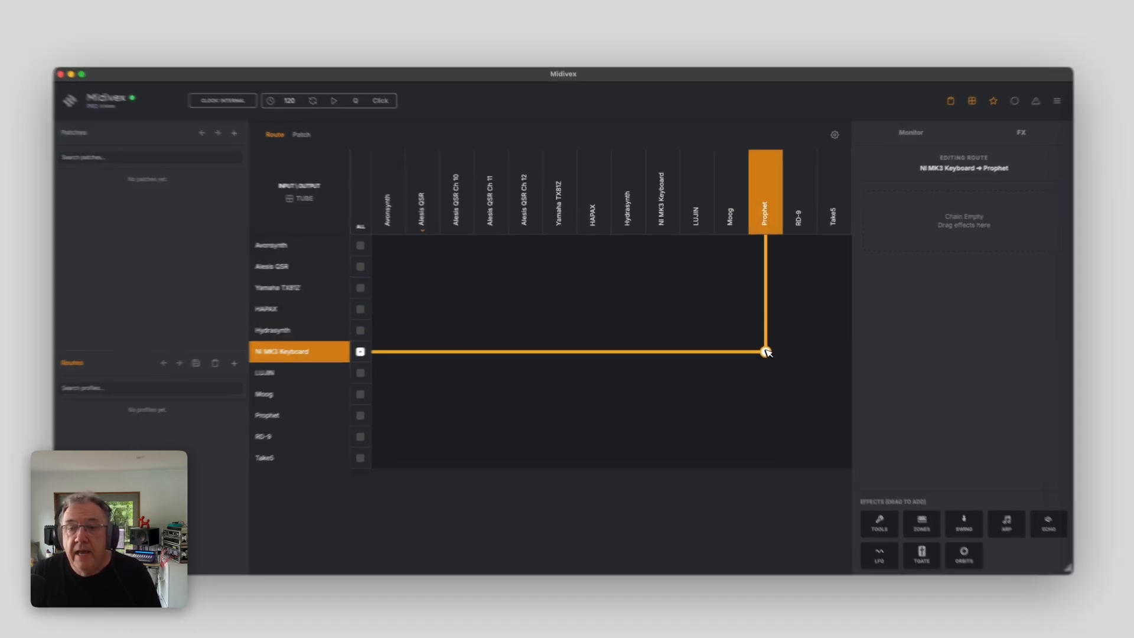
click(767, 353)
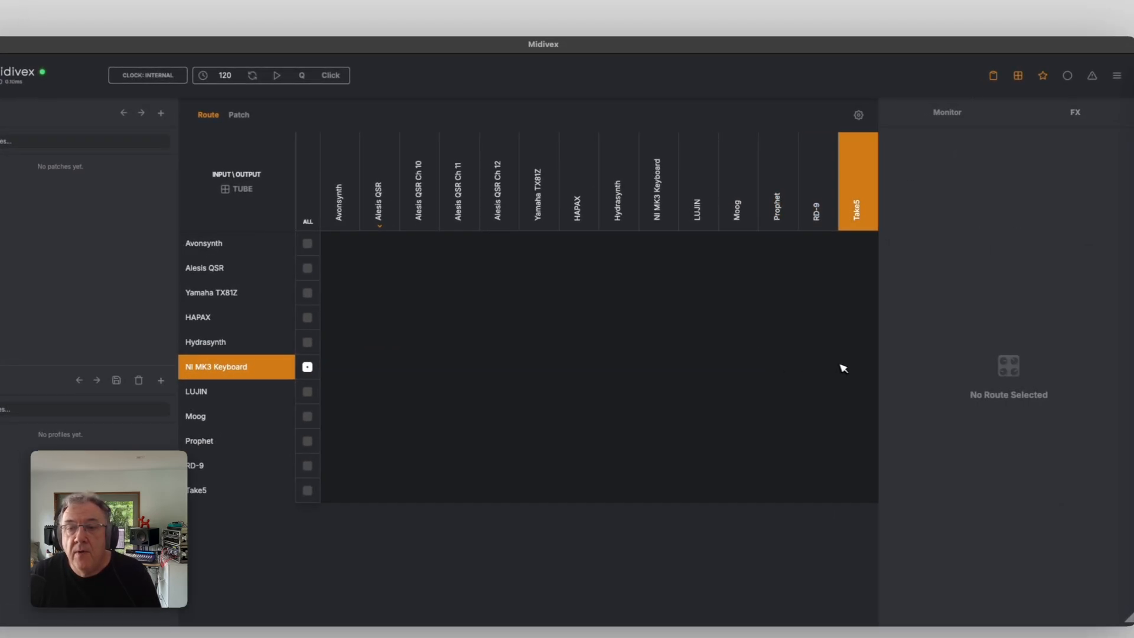
click(858, 367)
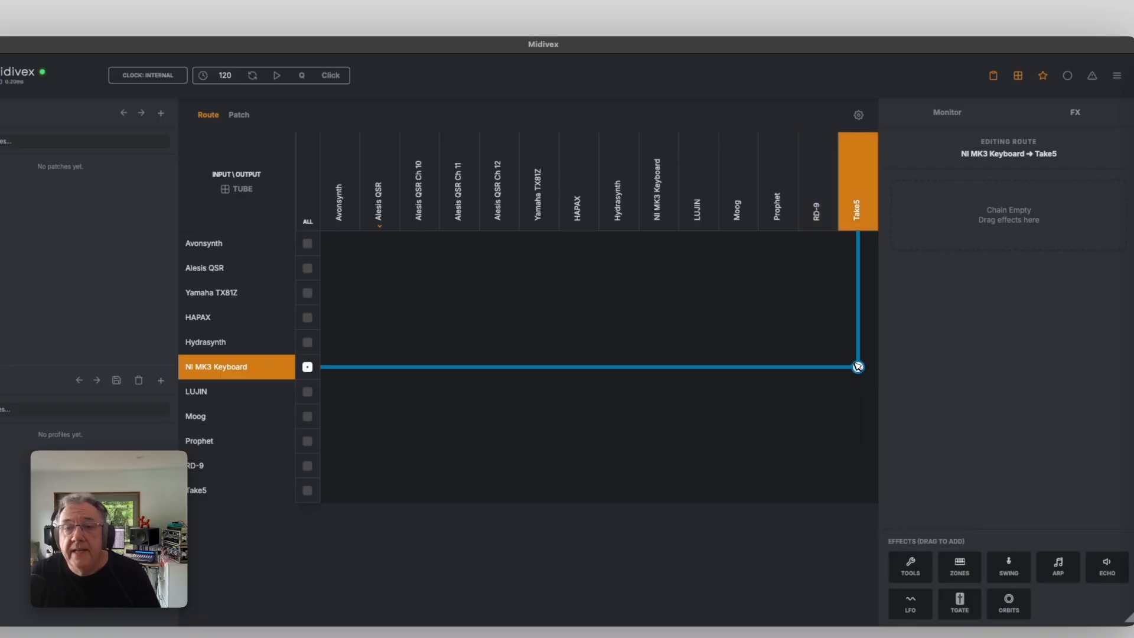
click(858, 367)
click(739, 366)
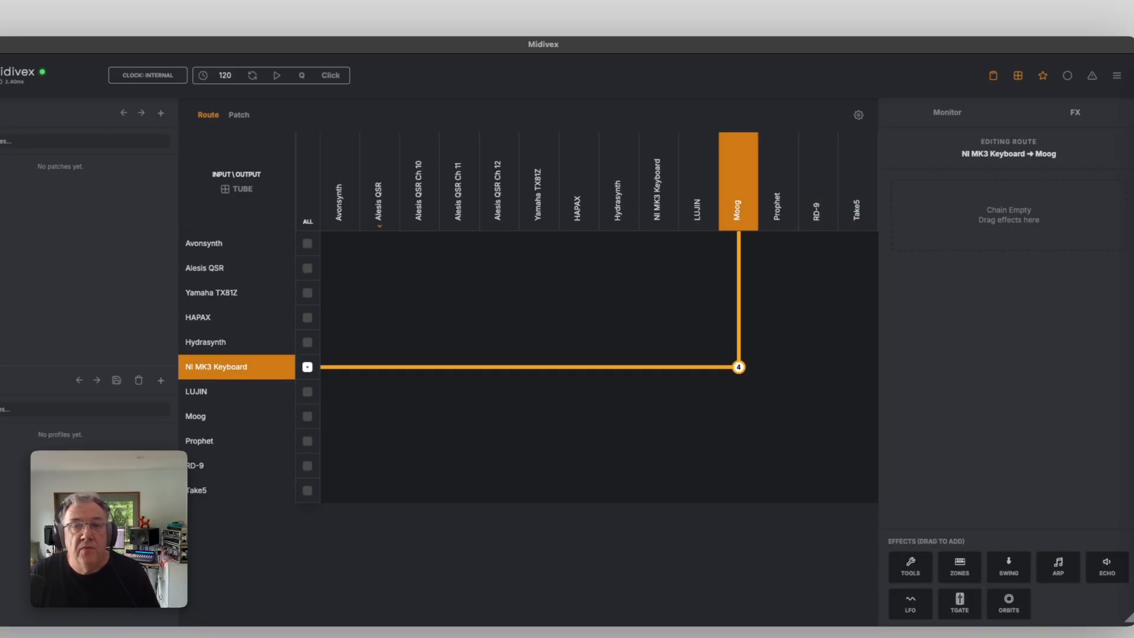
click(738, 367)
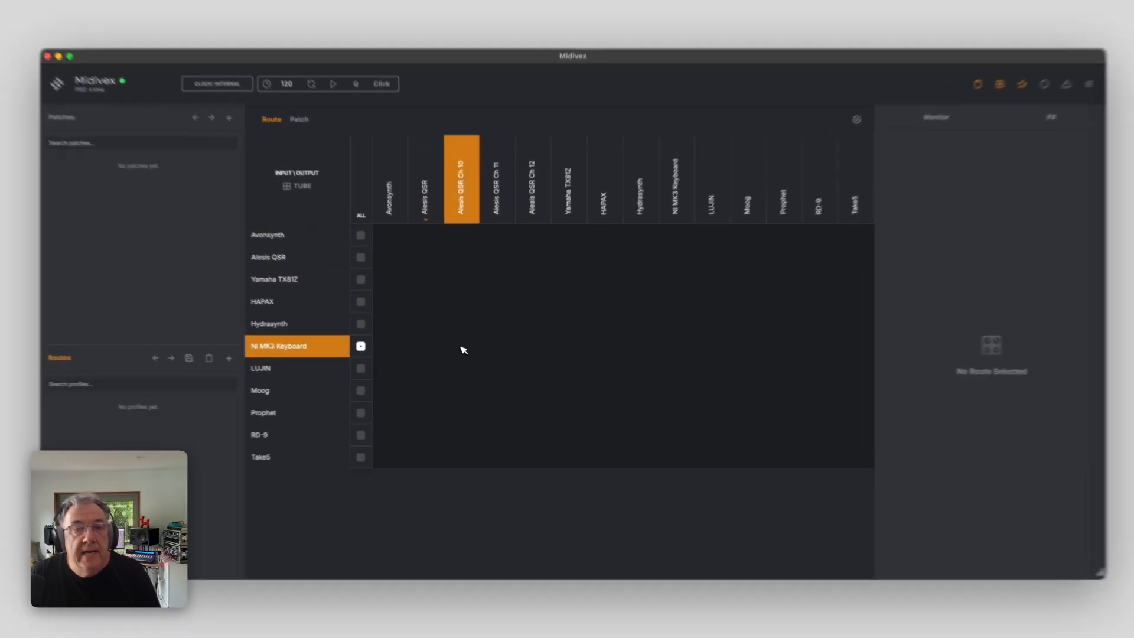
Route NI MK3 Keyboard to Alesis QSR Ch 10 and to Alesis QSR Ch 12
click(463, 348)
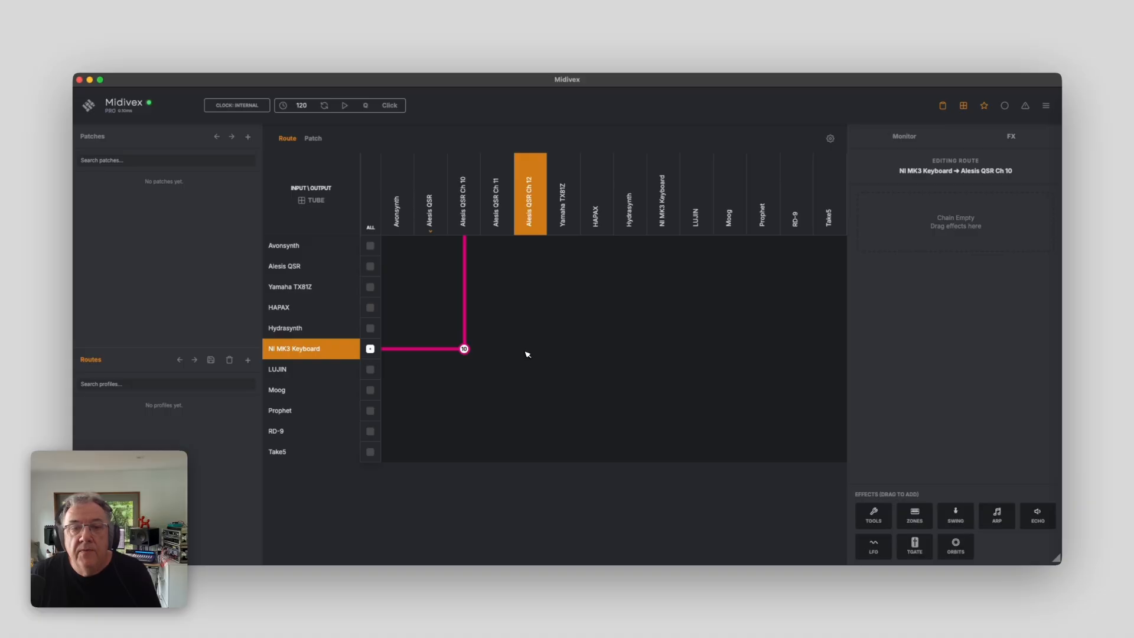
click(529, 352)
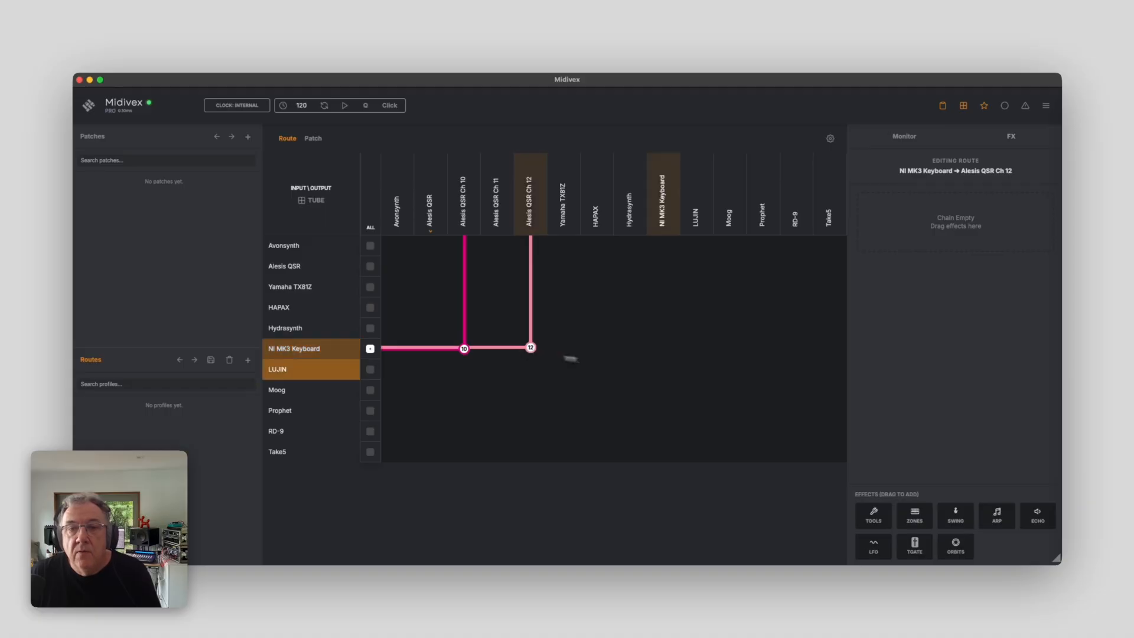
Route LUJIN to Moog, Prophet to Hydrasynth, and Take5 to RD-9
click(732, 368)
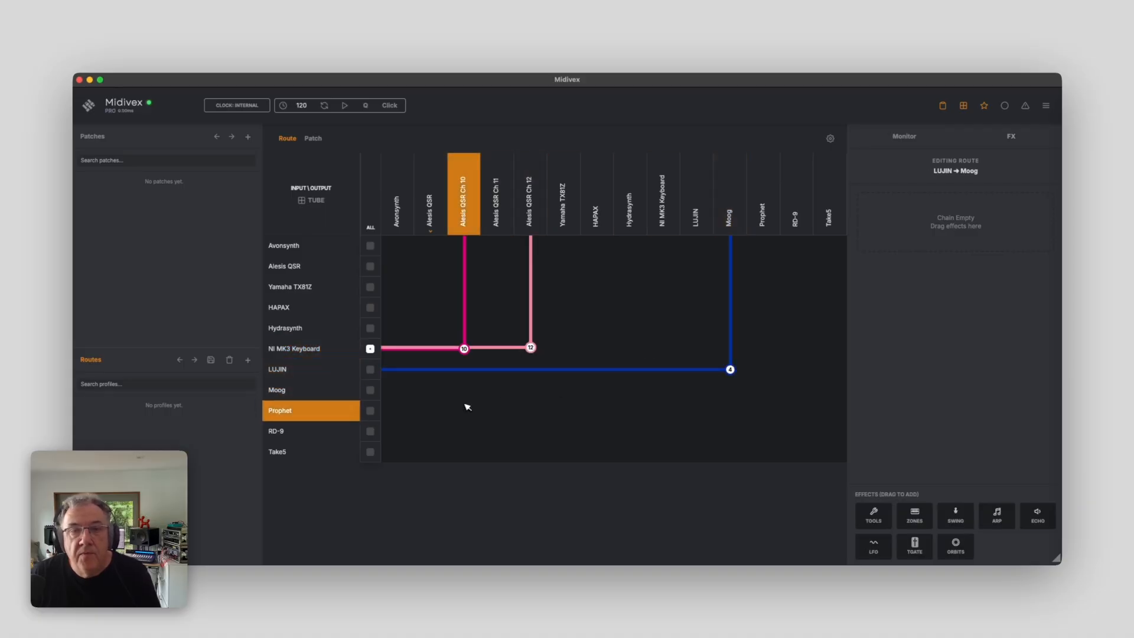
click(622, 408)
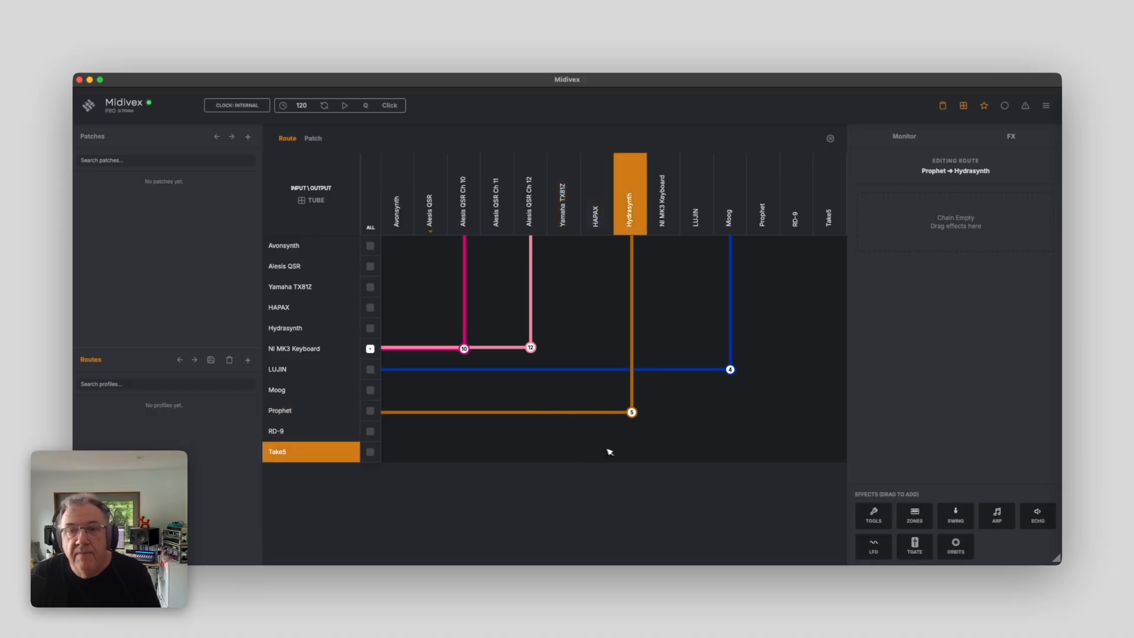
click(808, 453)
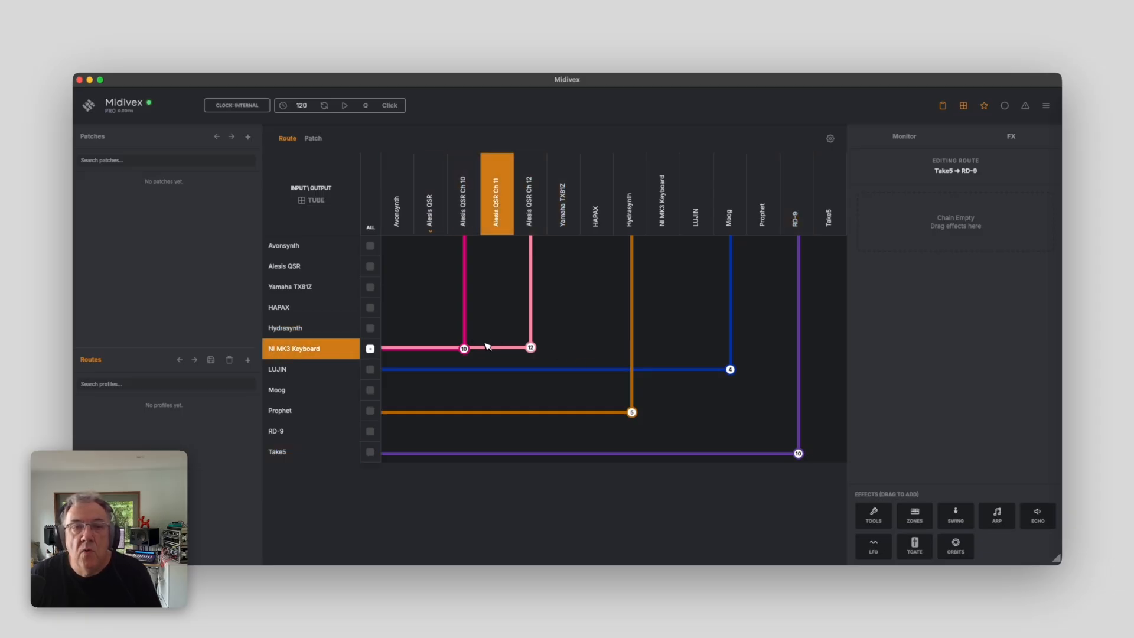
Delete the route from NI MK3 Keyboard to Alesis QSR Ch 12
click(532, 346)
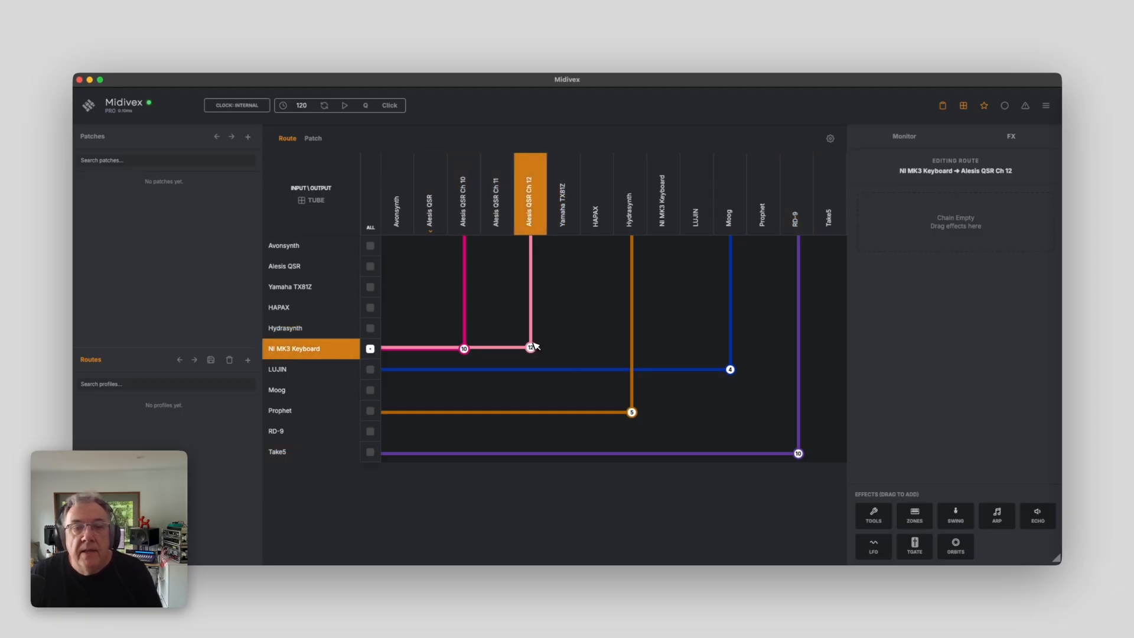
click(531, 346)
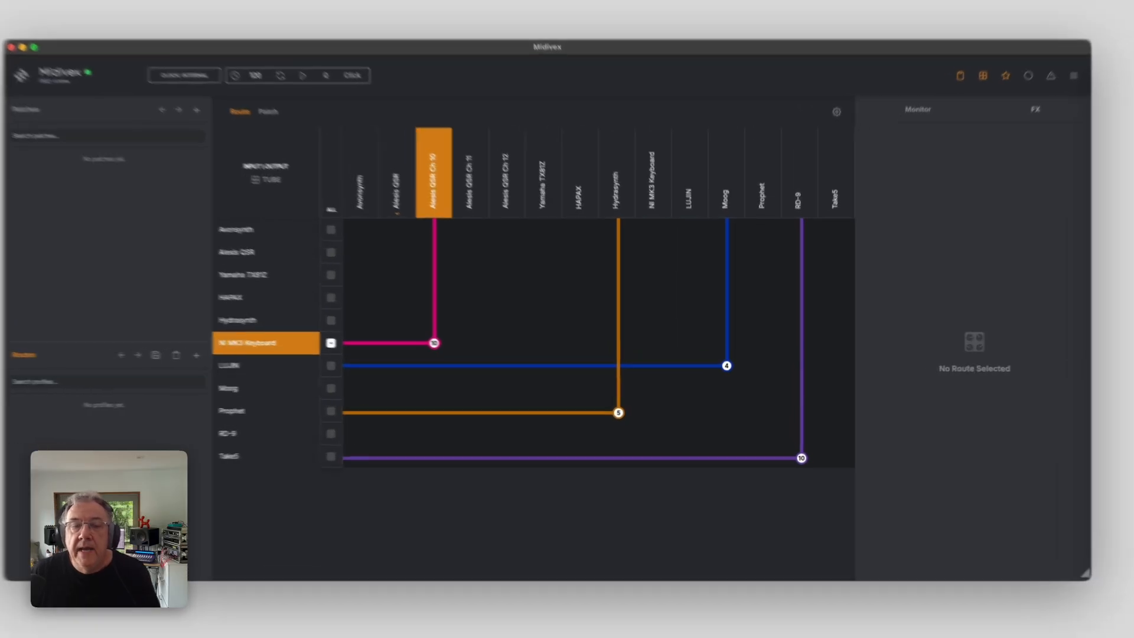
Add an Echo effect to the NI MK3 Keyboard to Alesis QSR Ch 10 route and set its repeats to 8
click(465, 350)
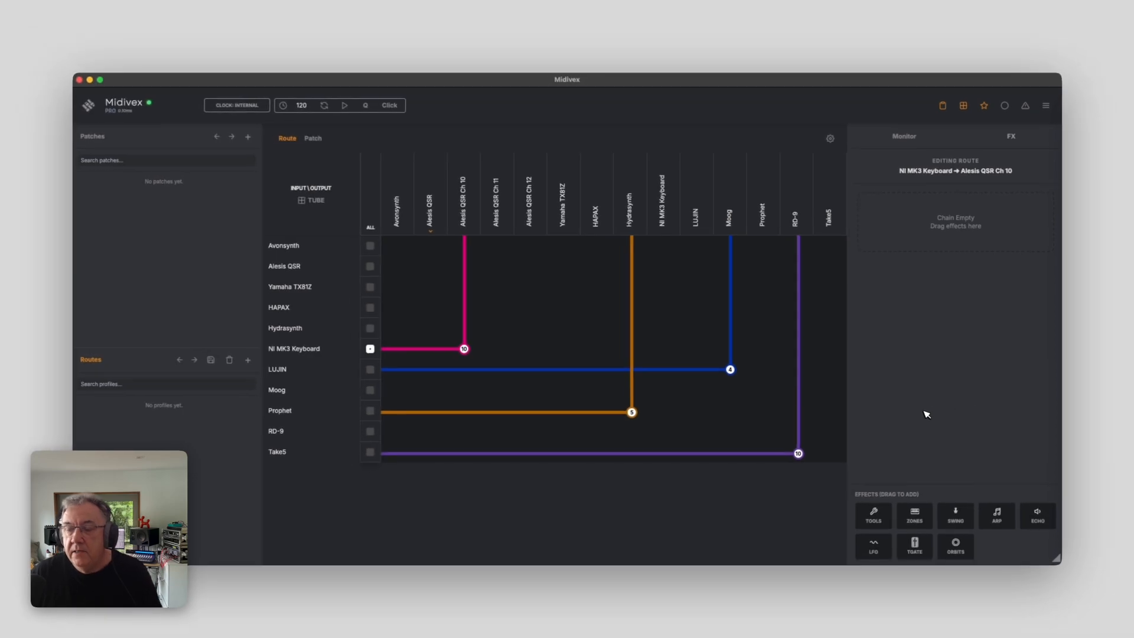
drag(1034, 513, 936, 192)
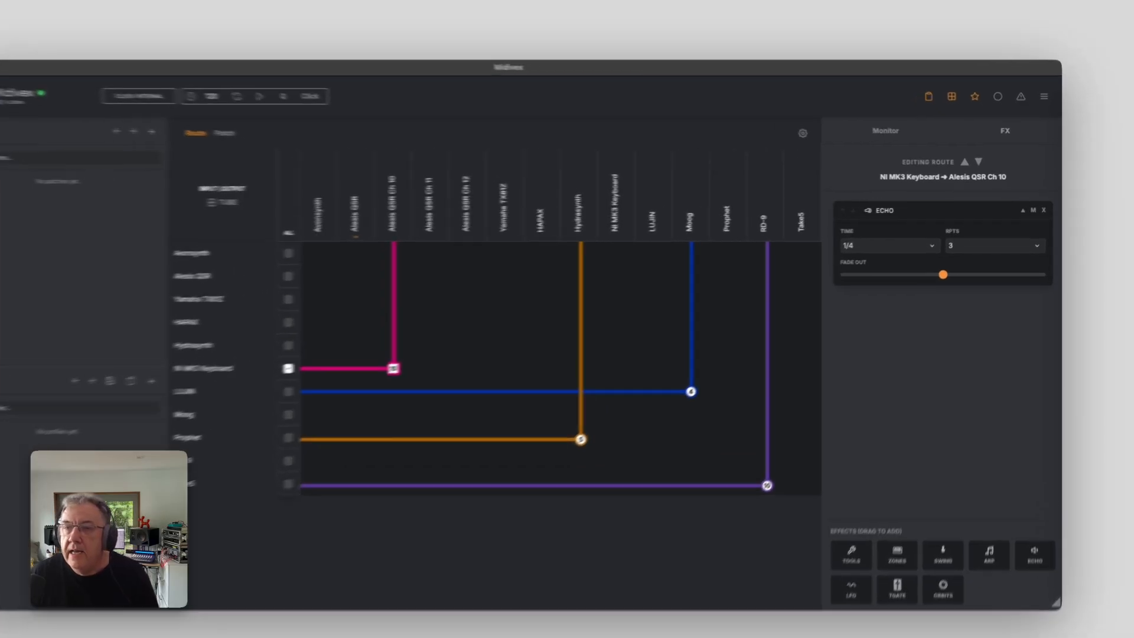
click(974, 239)
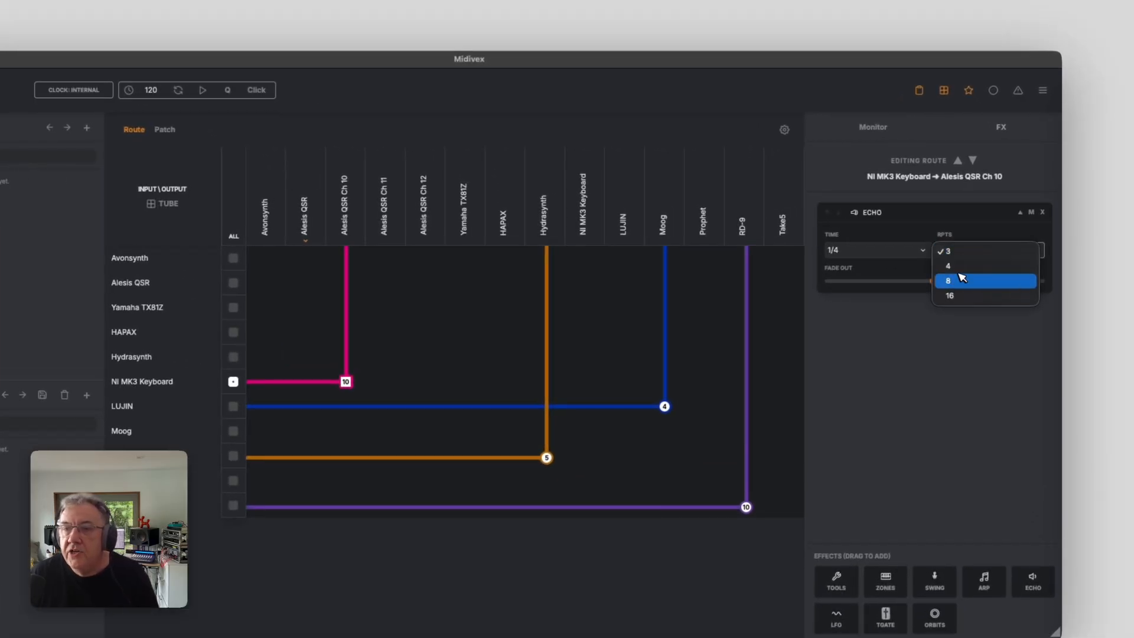
click(959, 280)
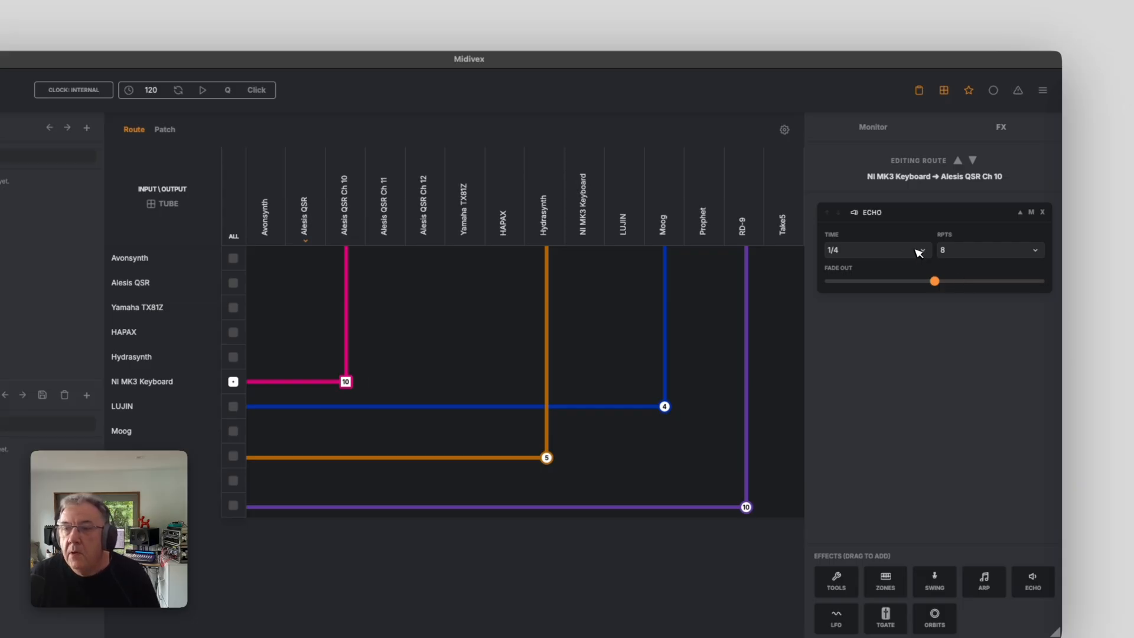
Set the Echo time to 1/8 and raise its fade out
click(920, 253)
click(910, 264)
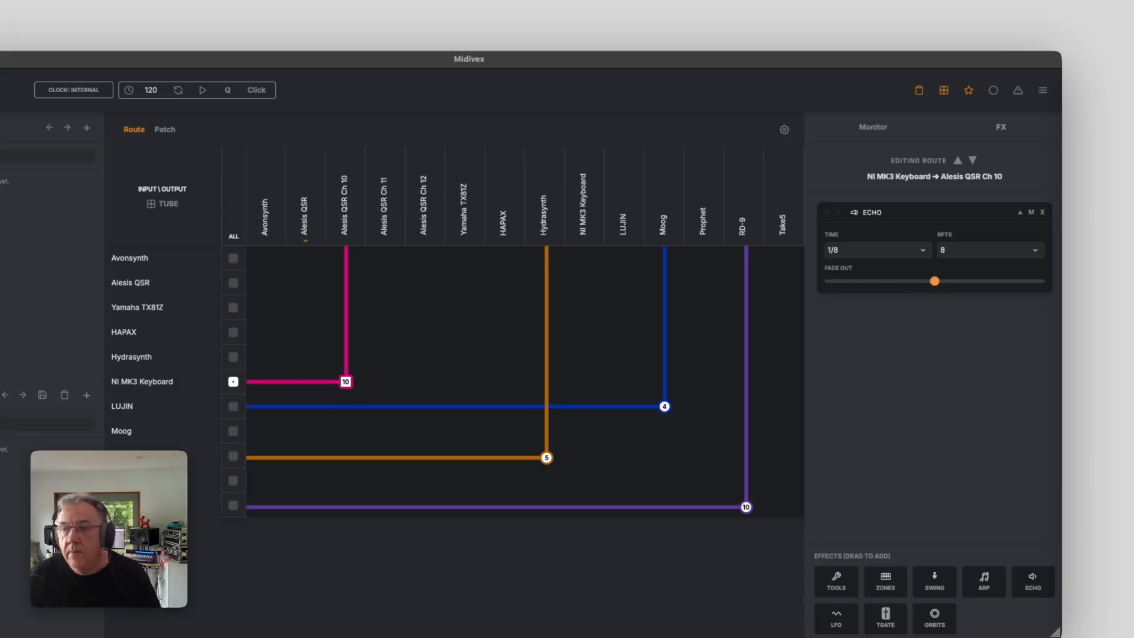
drag(935, 281, 988, 282)
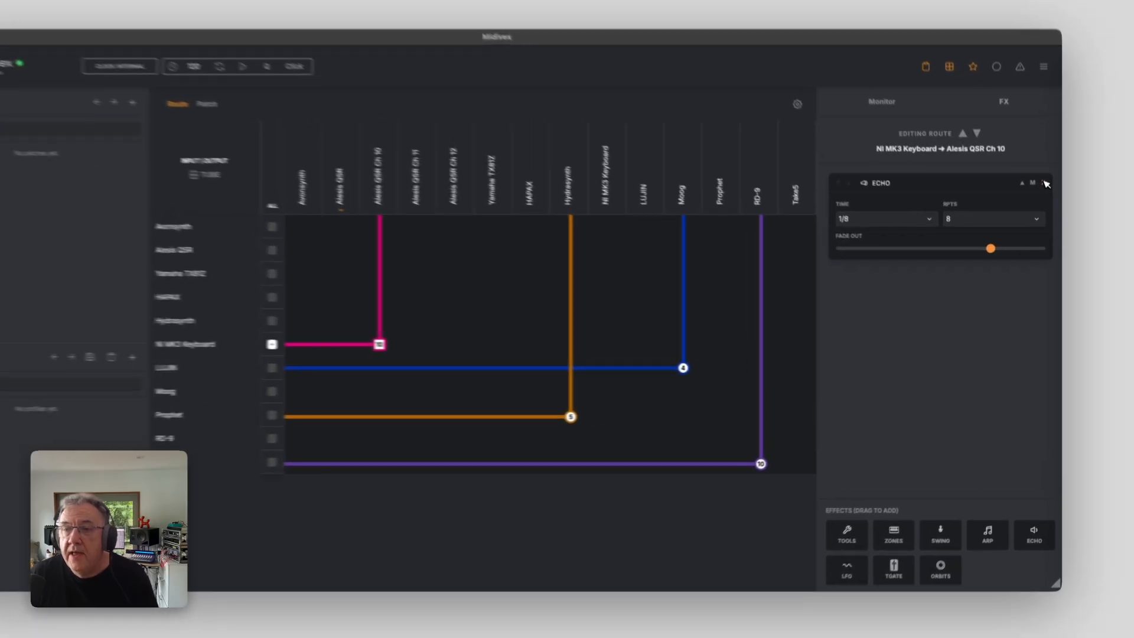
Remove the Echo effect and delete the route from NI MK3 Keyboard to Alesis QSR Ch 10
click(1046, 208)
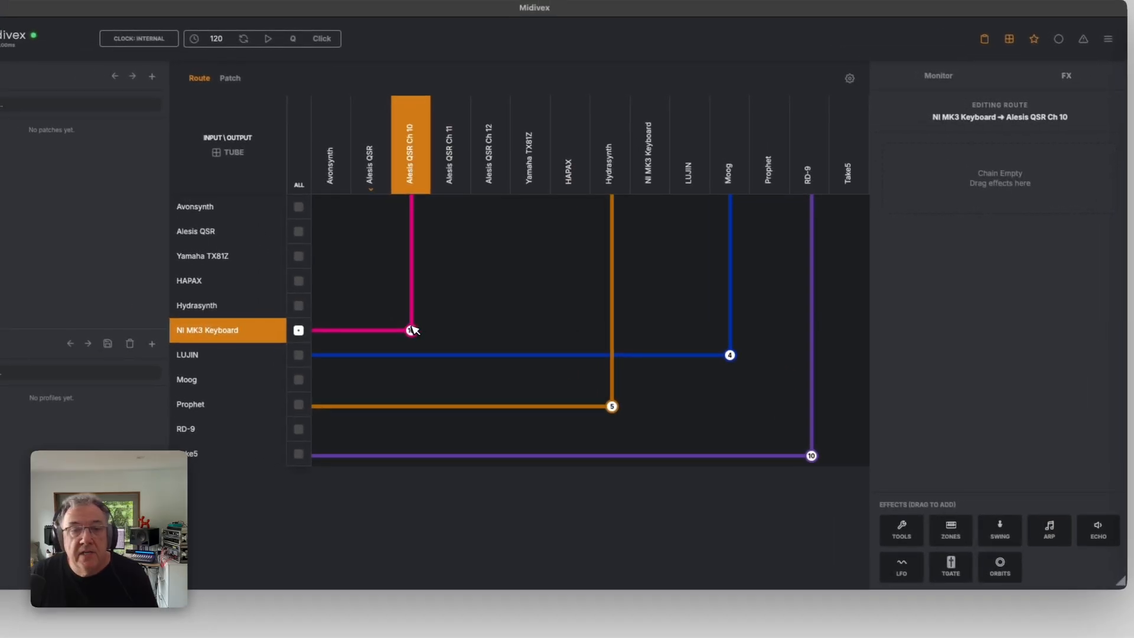
click(412, 329)
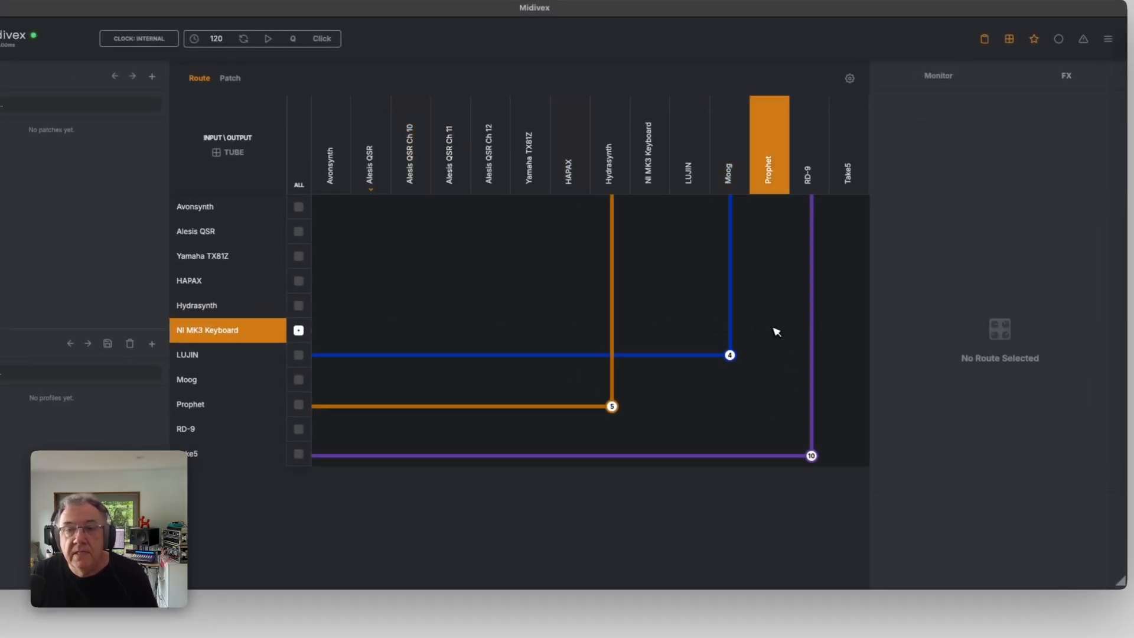
Route NI MK3 Keyboard to Take5 and add an Arp effect to that route
click(850, 330)
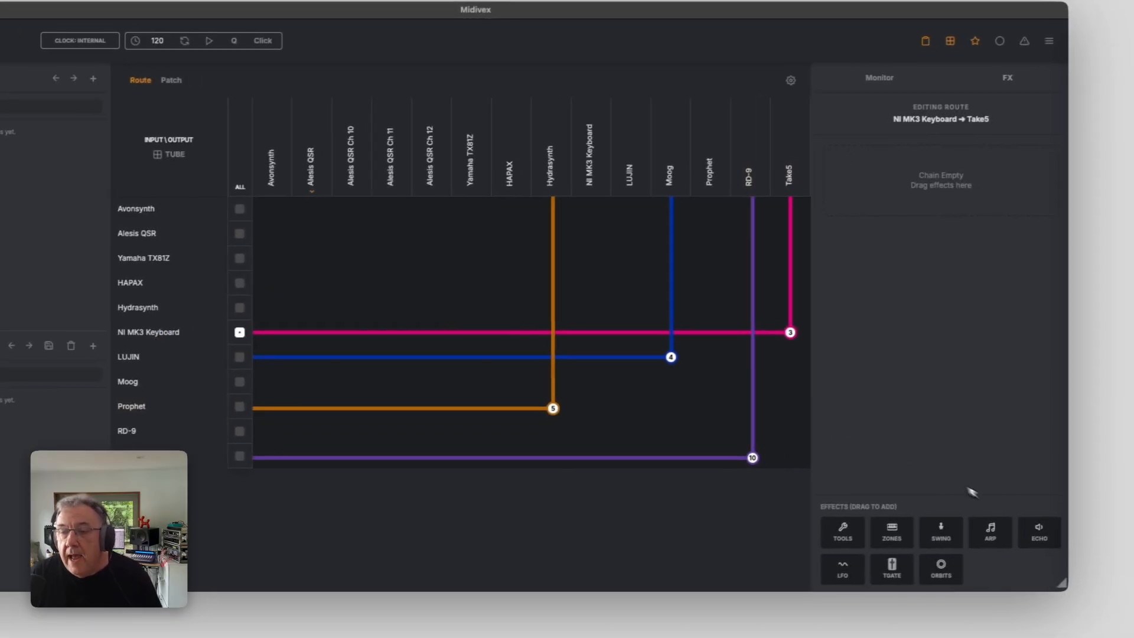
drag(996, 532, 940, 196)
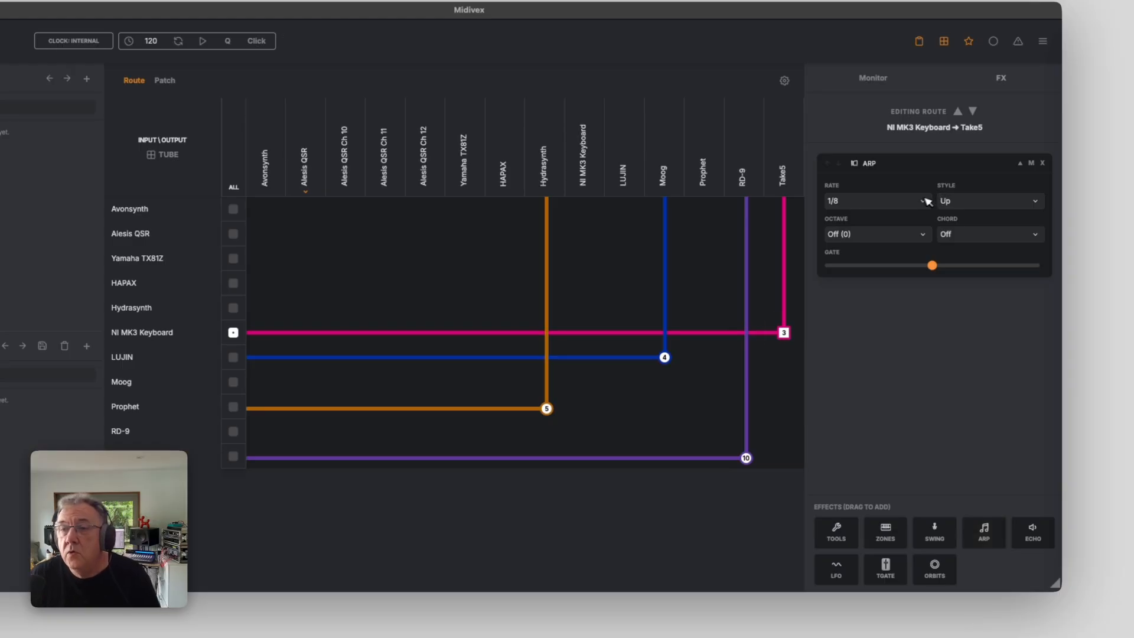
Set the Arp's rate to 1/16, style to Up/Down and octave to +2
click(917, 204)
click(897, 247)
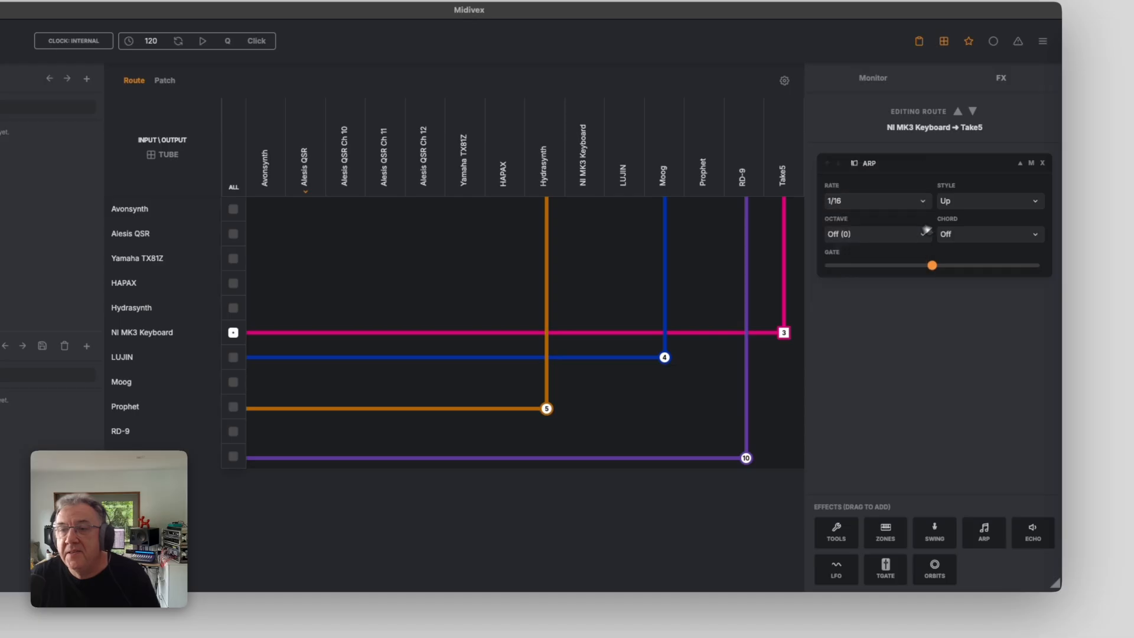
click(969, 203)
click(962, 231)
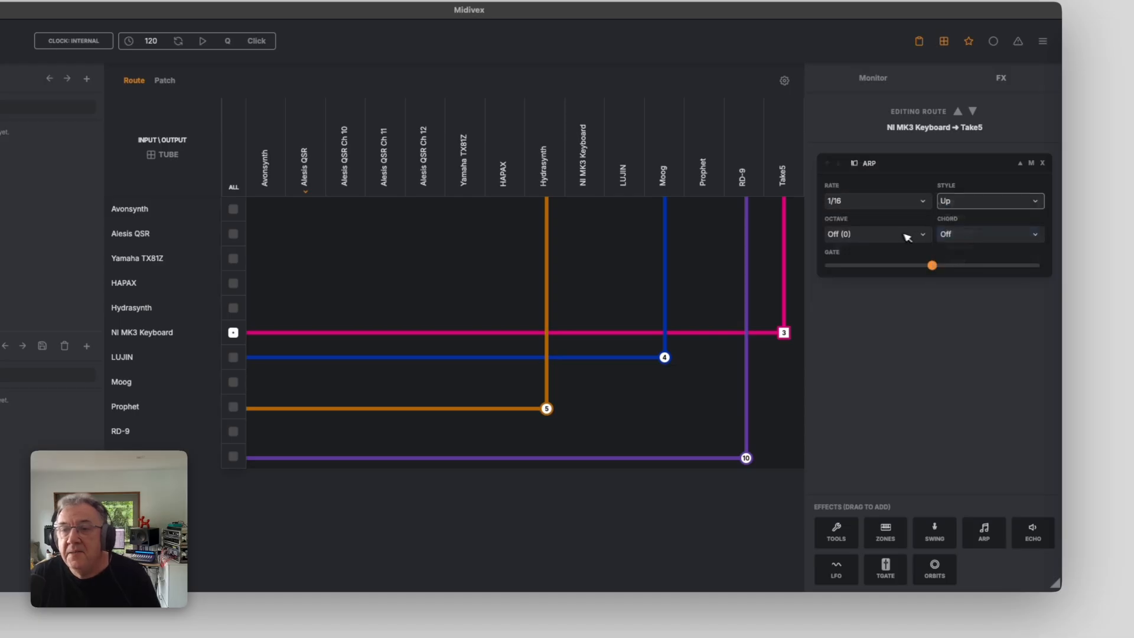
click(898, 236)
click(888, 265)
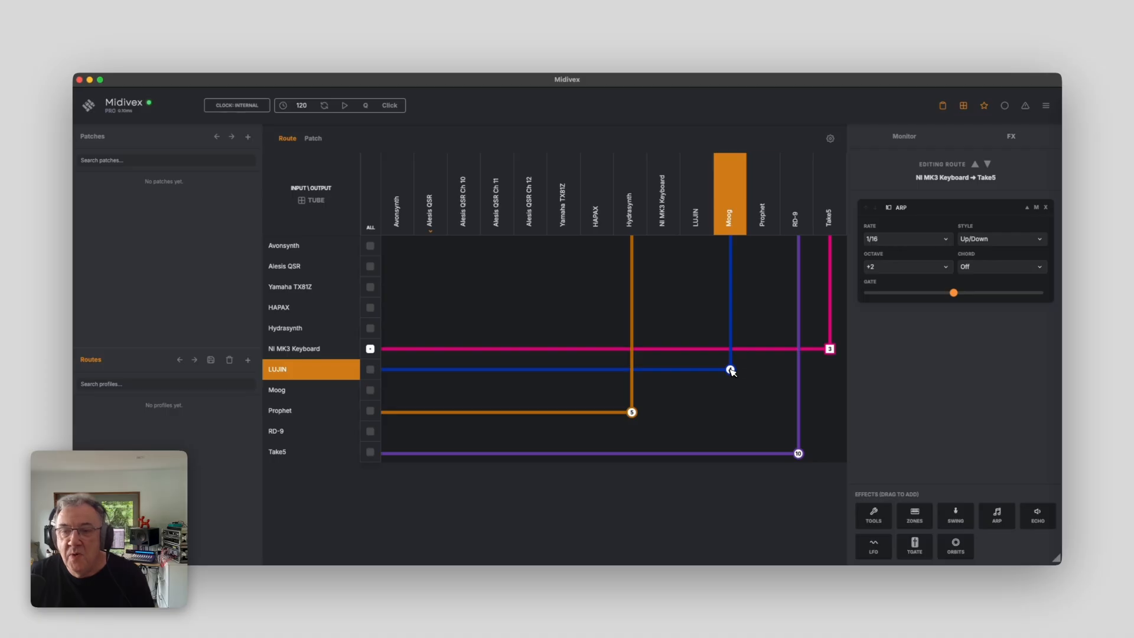
Delete the route from NI MK3 Keyboard to Take5, confirming removal of its effects chain
click(830, 349)
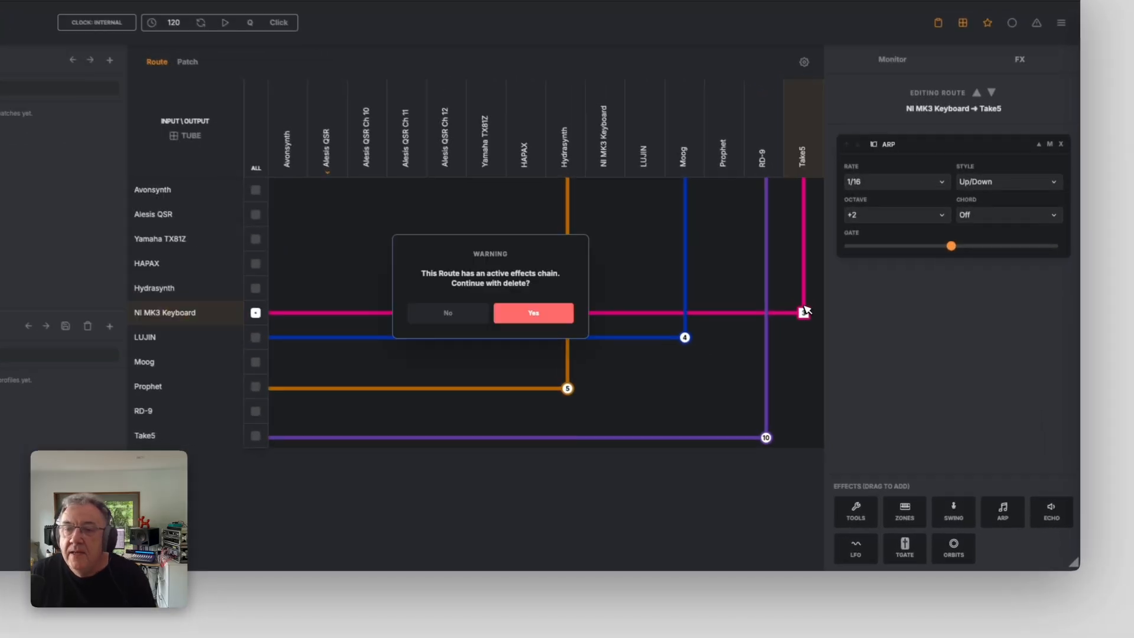
click(526, 314)
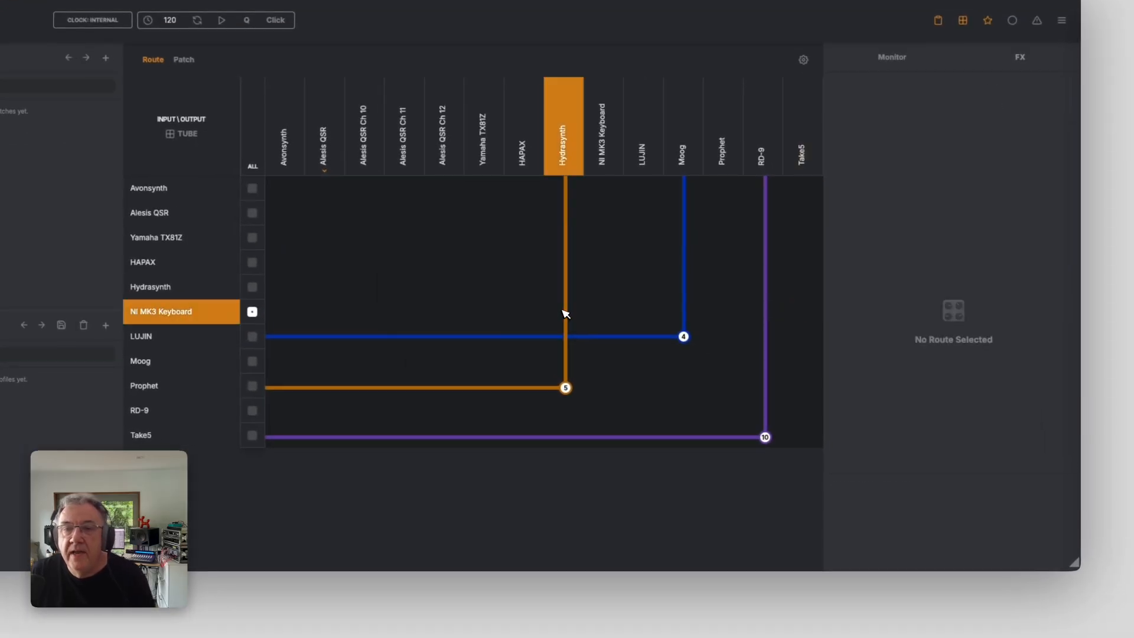
Route NI MK3 Keyboard to Moog and add a TGate effect to that route
click(685, 312)
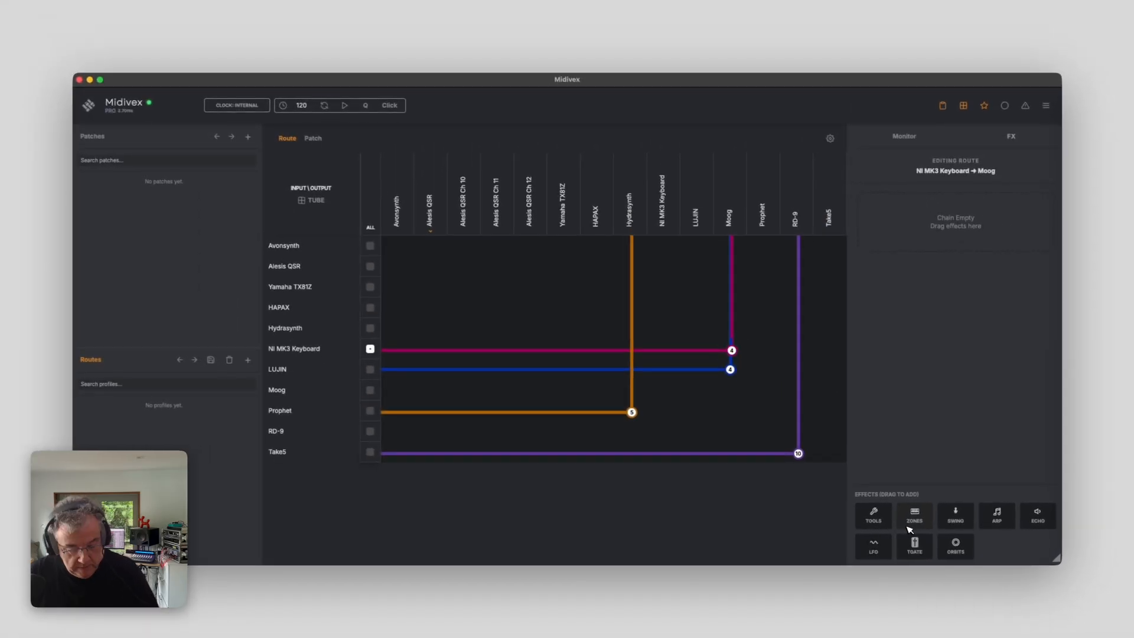
drag(915, 547, 907, 176)
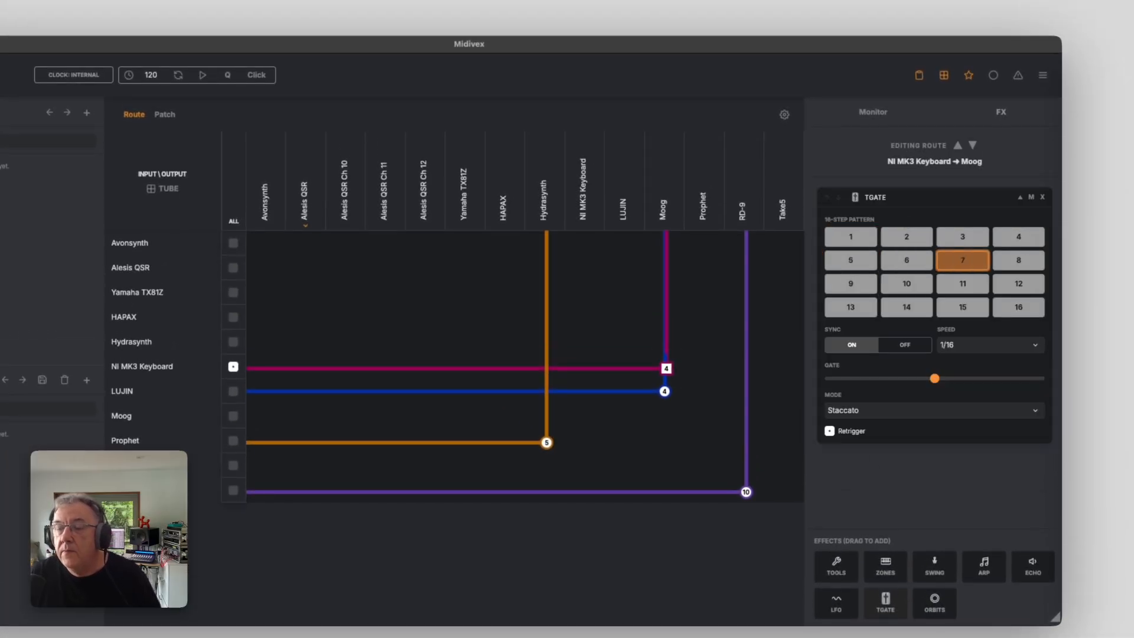
Switch off steps 7, 10 and 13 in the TGate's 16-step pattern
click(963, 260)
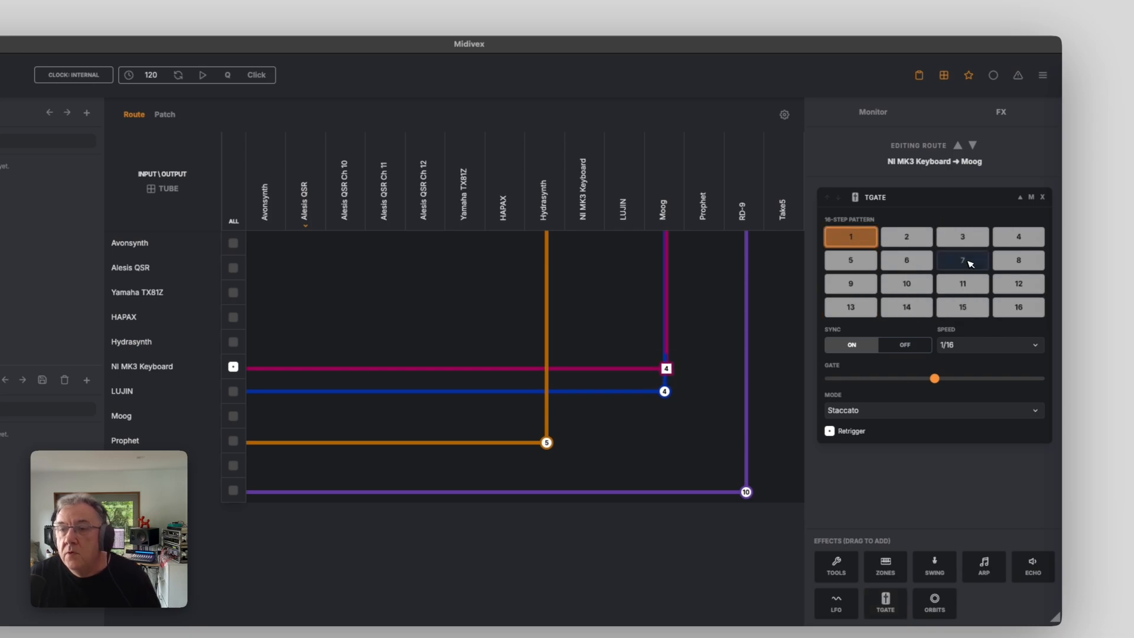
click(910, 285)
click(851, 307)
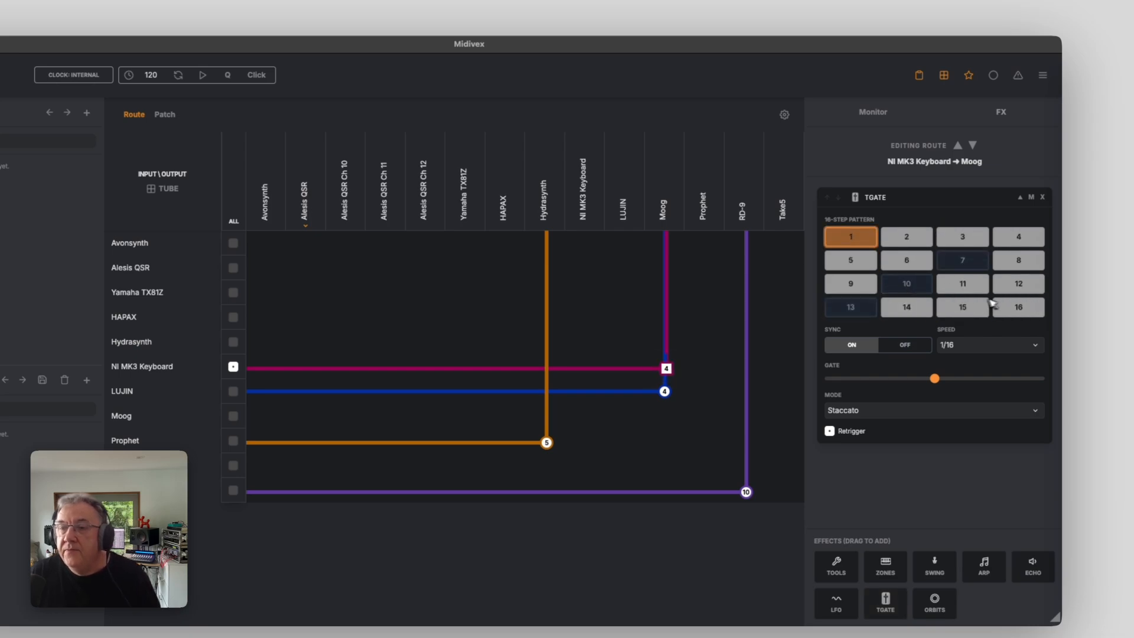
click(969, 307)
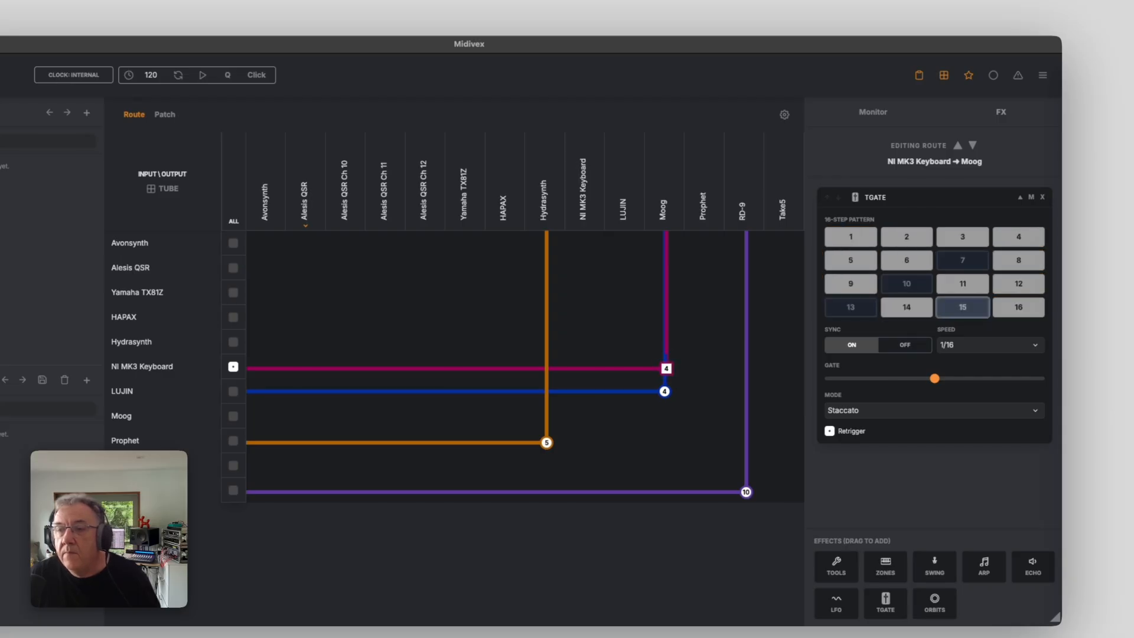
click(969, 307)
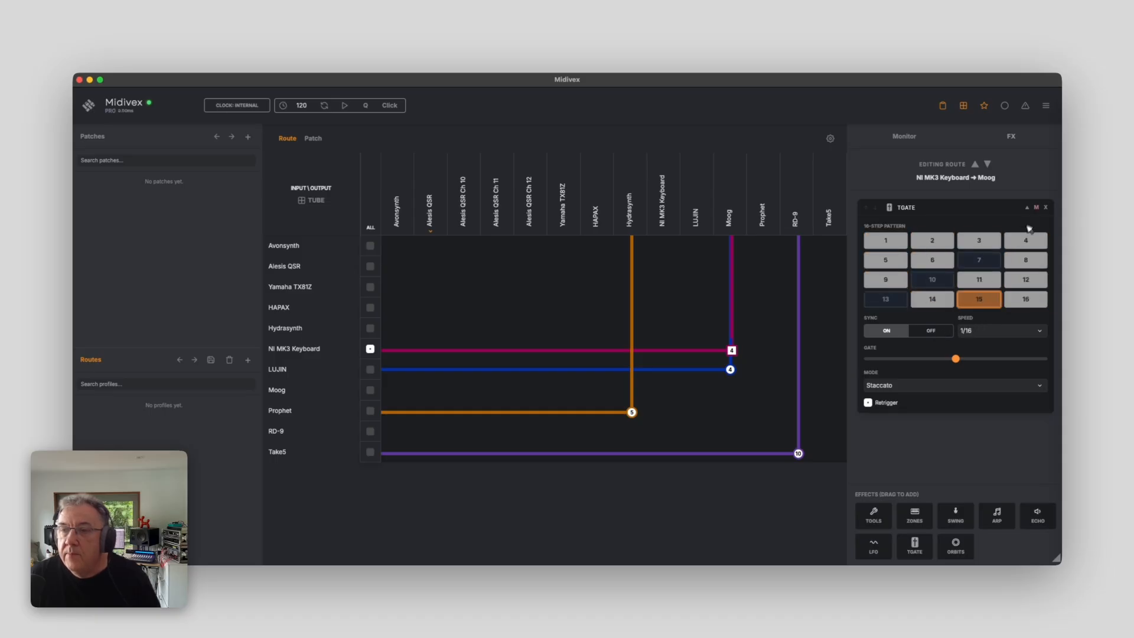
Remove the TGate effect and delete the route from NI MK3 Keyboard to Moog
click(1048, 208)
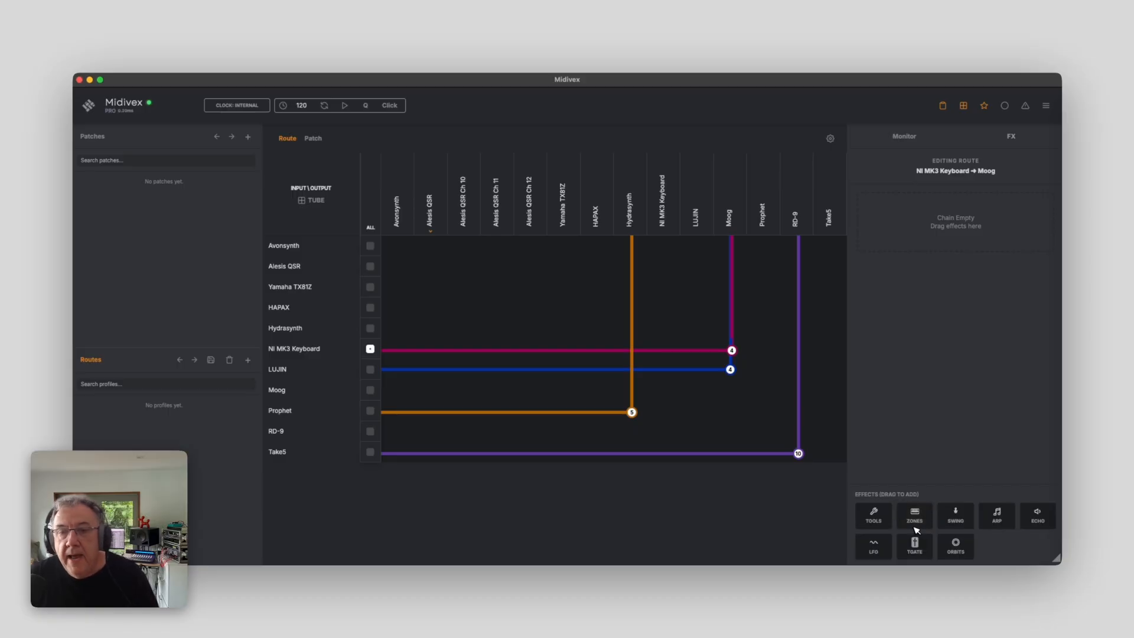
click(731, 350)
Route NI MK3 Keyboard to Prophet and add an LFO effect to that route
click(765, 351)
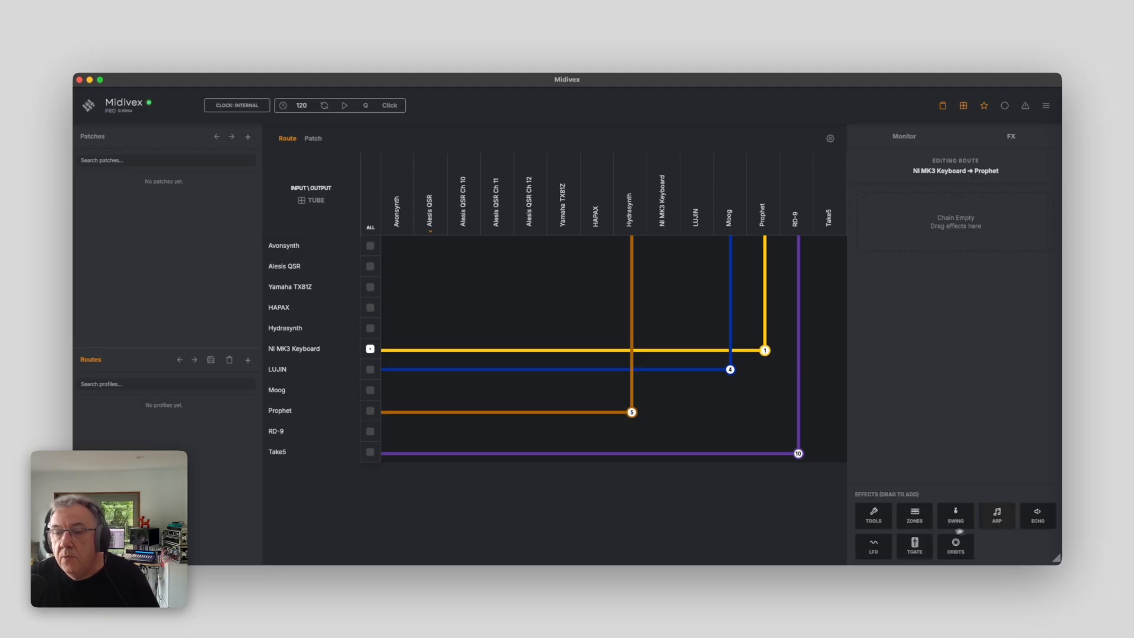
drag(875, 545, 933, 278)
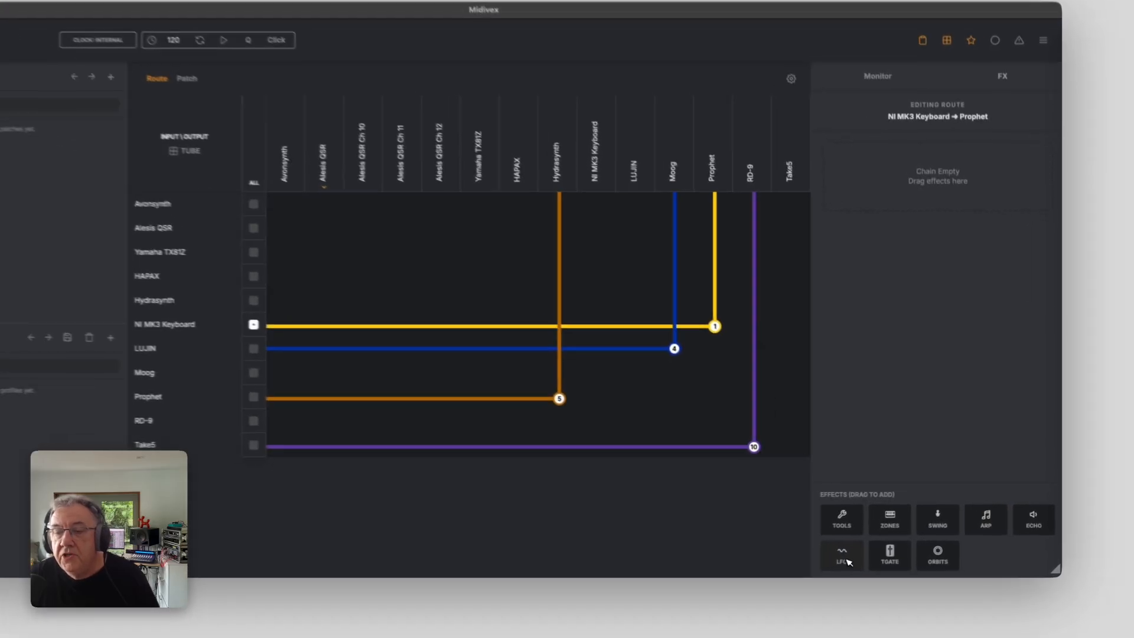
drag(906, 237, 910, 196)
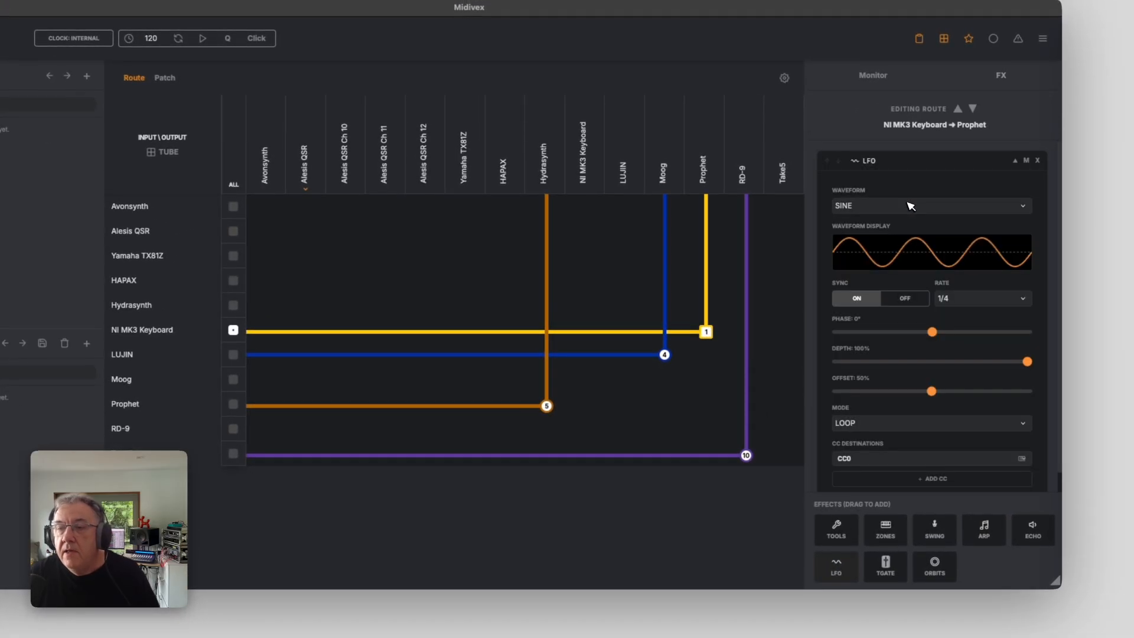
Set the LFO's CC destination to CC102
scroll(917, 378, down, 1)
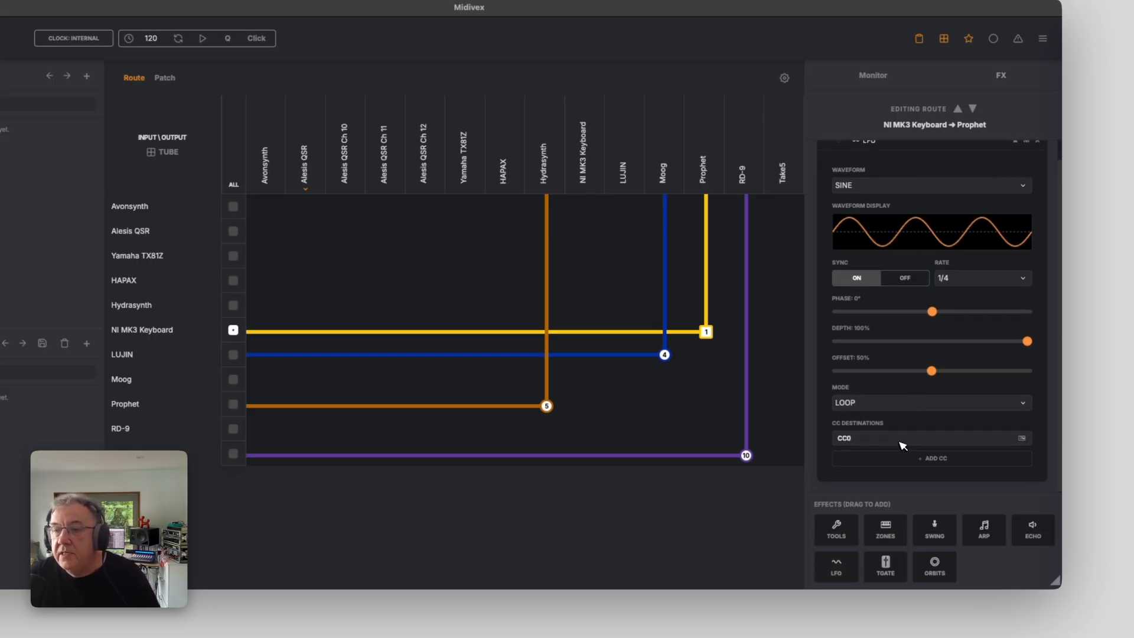
click(902, 444)
scroll(883, 541, down, 10)
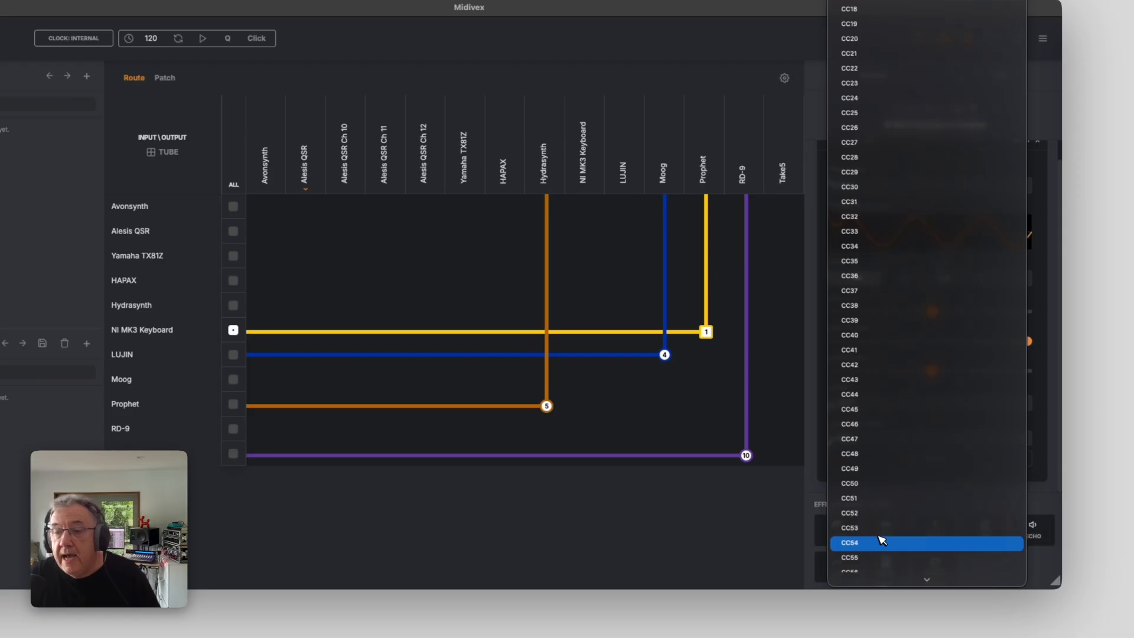
scroll(882, 541, down, 8)
scroll(882, 540, down, 10)
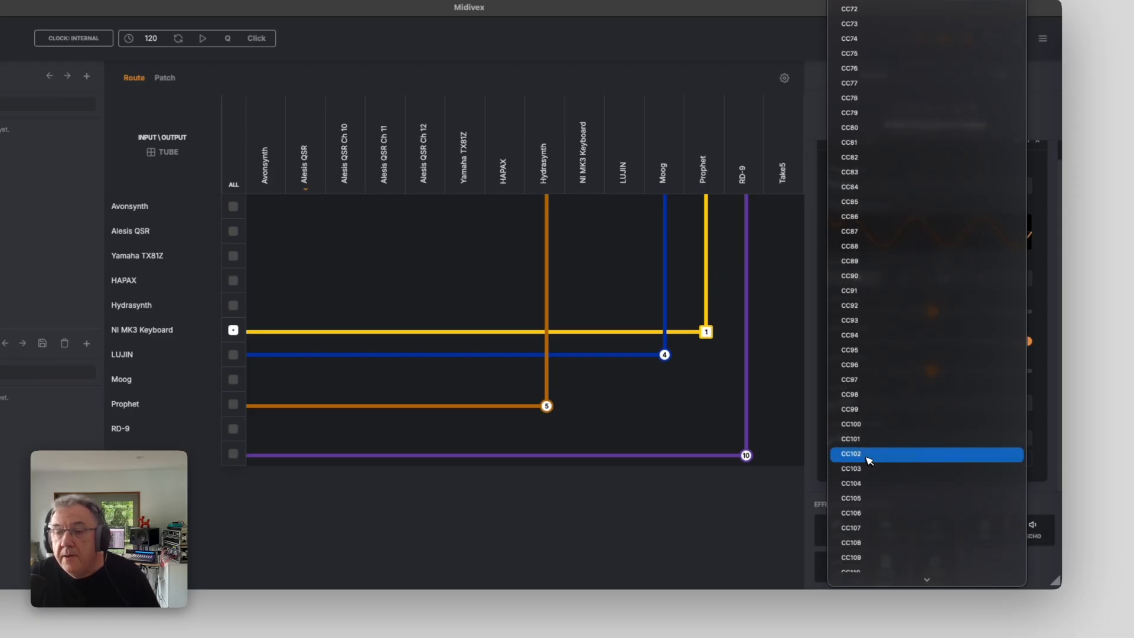
click(868, 461)
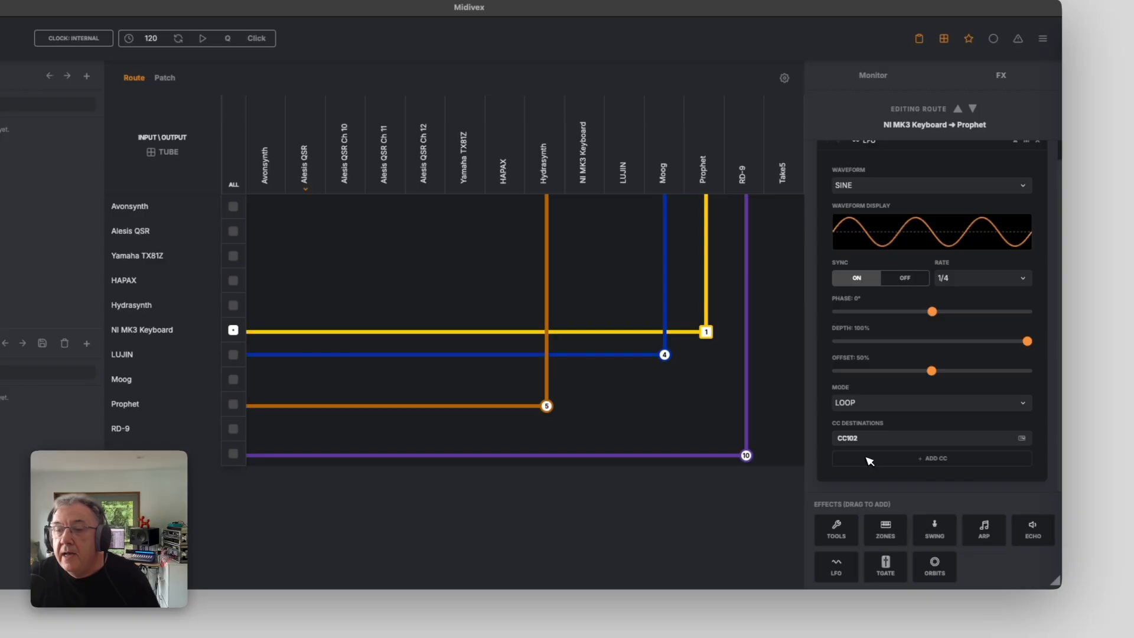
click(1022, 438)
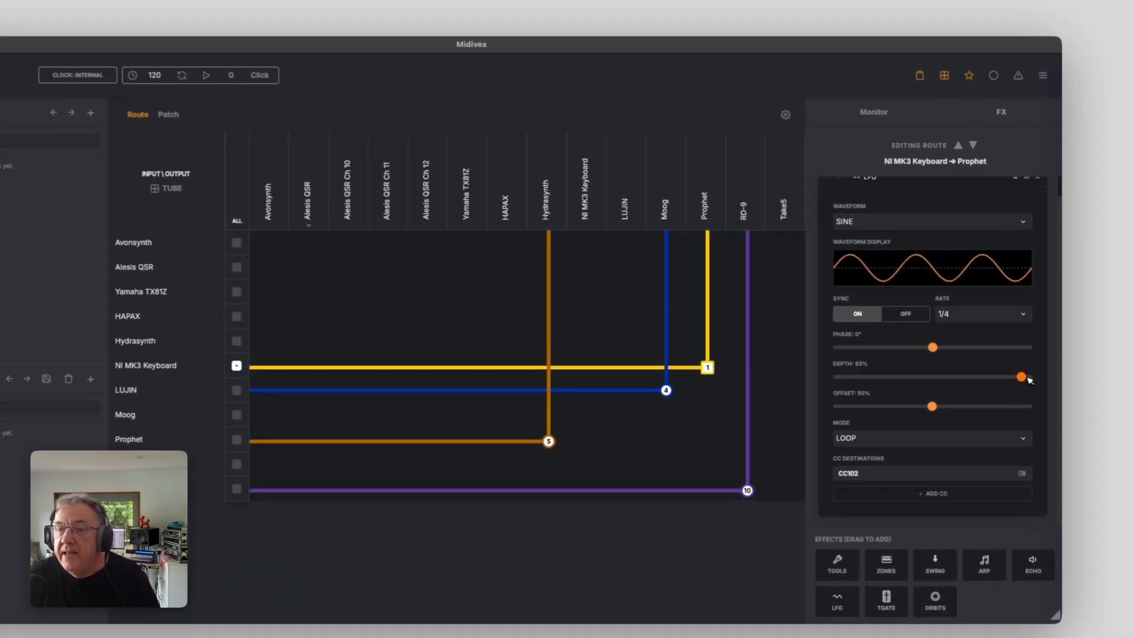
Set the LFO's depth to 32%, its rate to 1 BAR and its offset to 32%
drag(1033, 358, 956, 380)
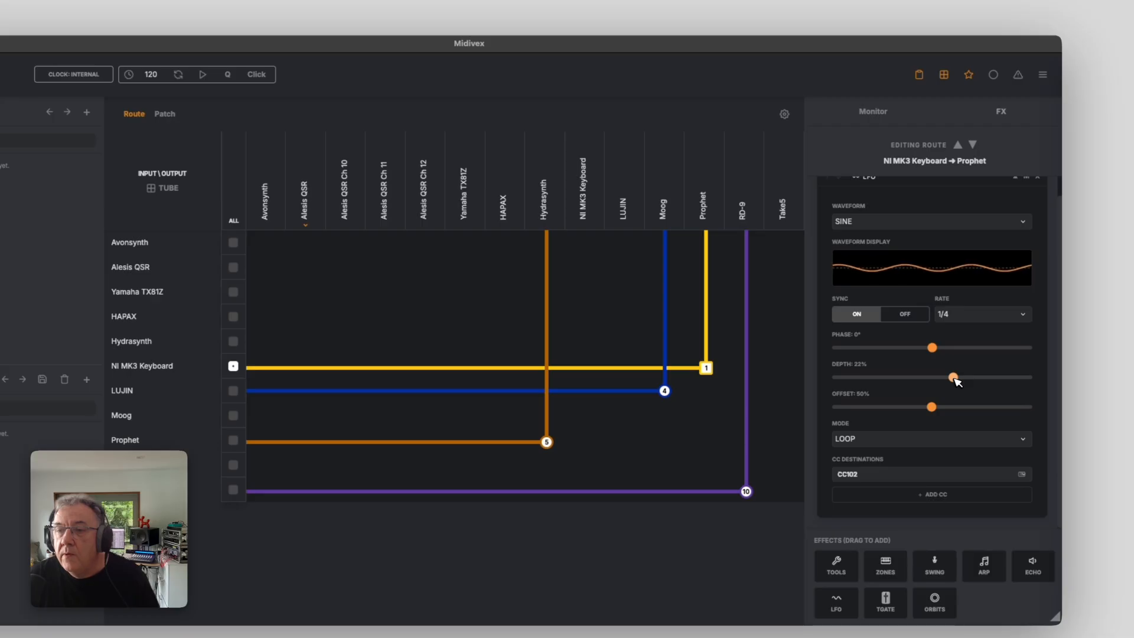
click(991, 321)
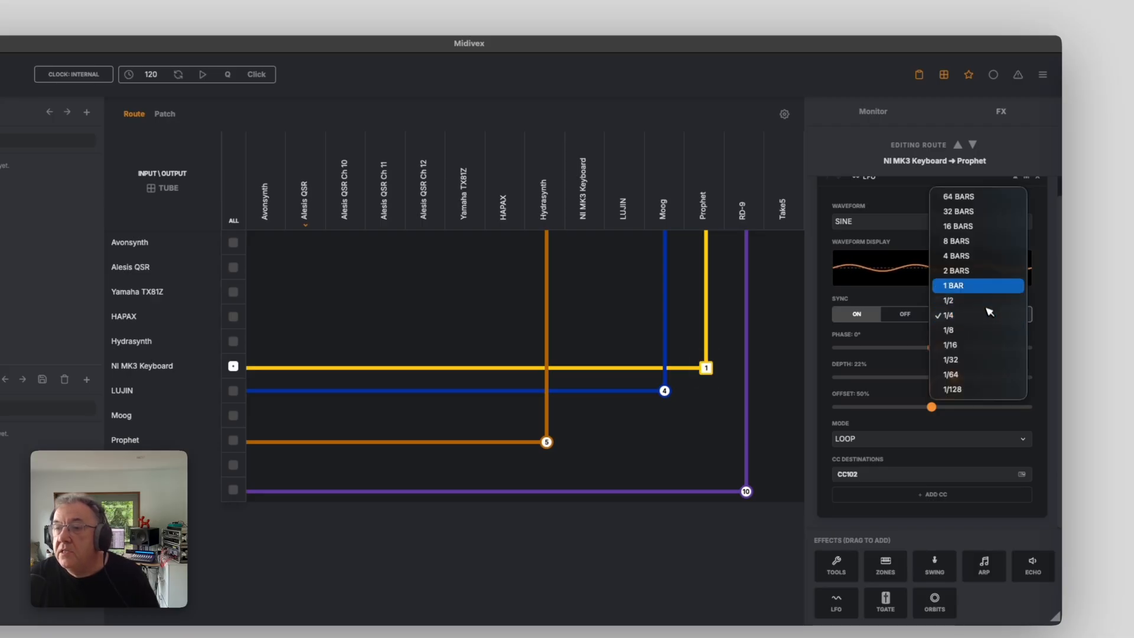
click(984, 287)
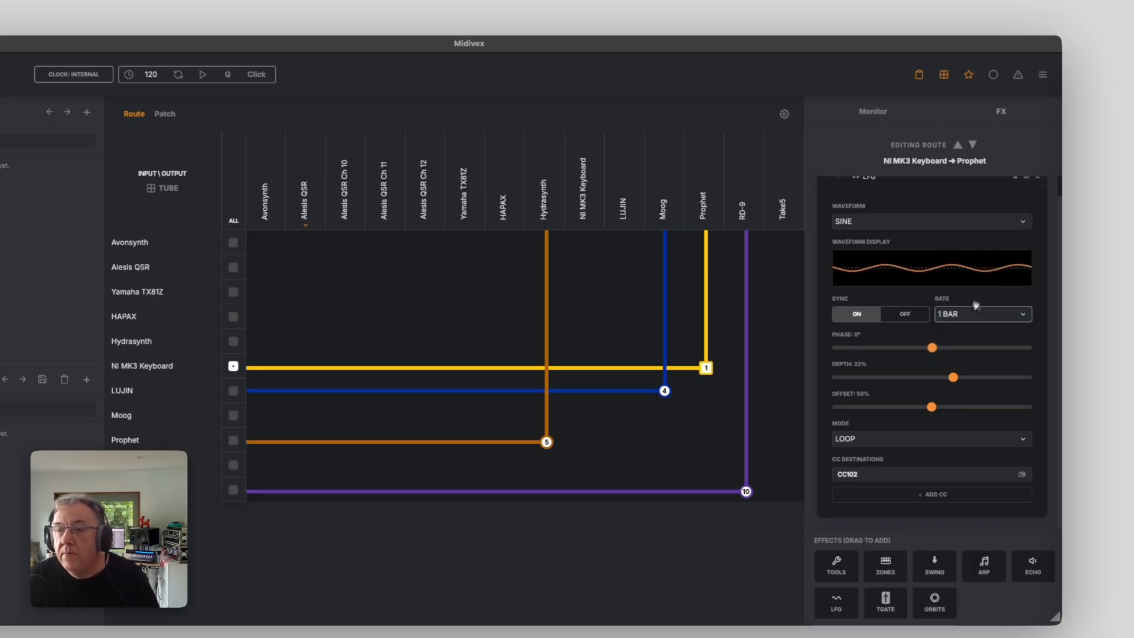
click(932, 410)
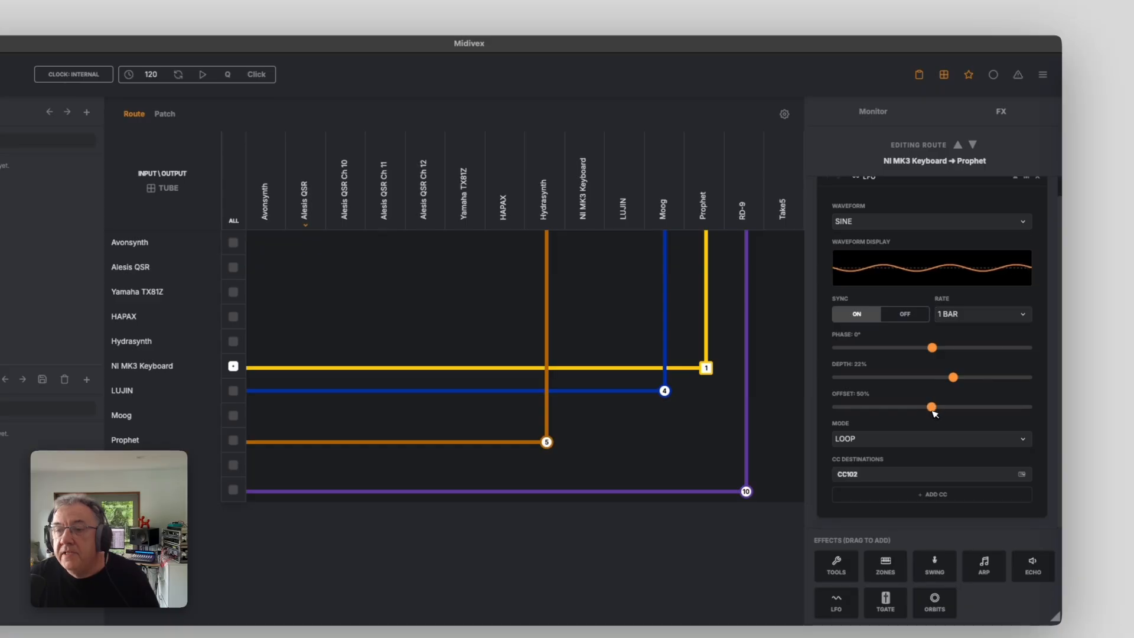
drag(932, 408, 899, 408)
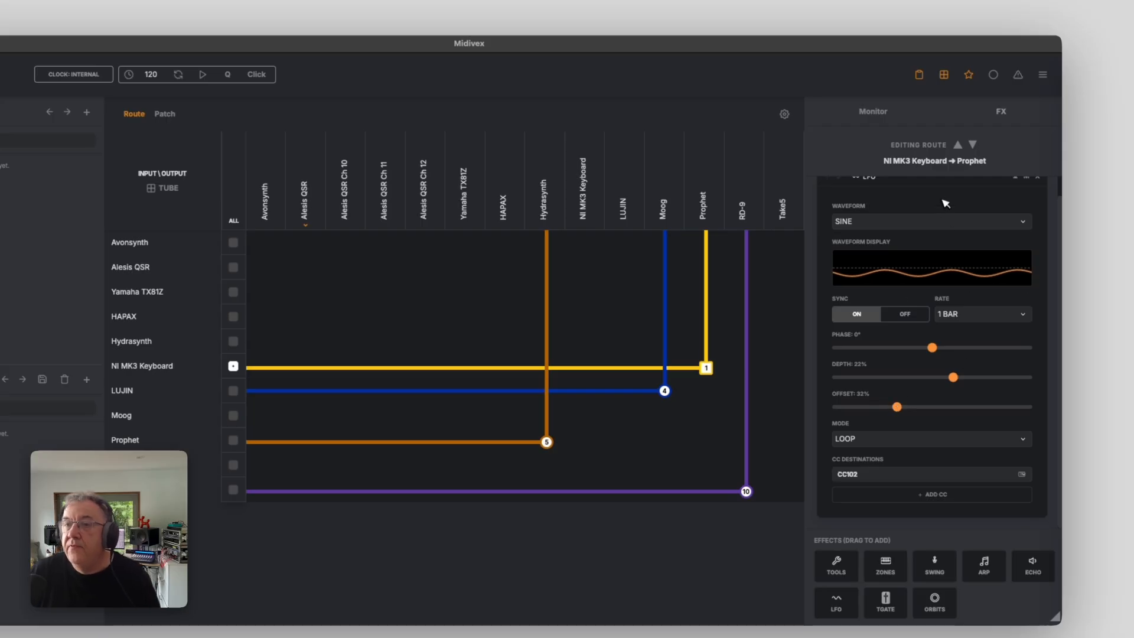
Review the LFO waveform options and change the LFO rate to 8 BARS
click(939, 223)
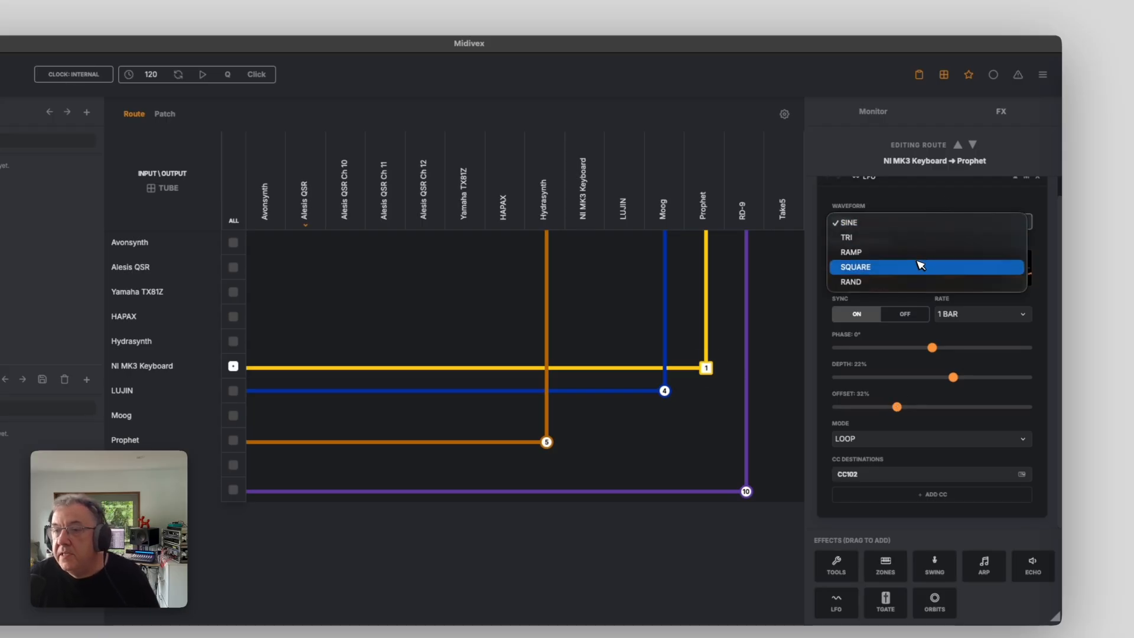
click(952, 195)
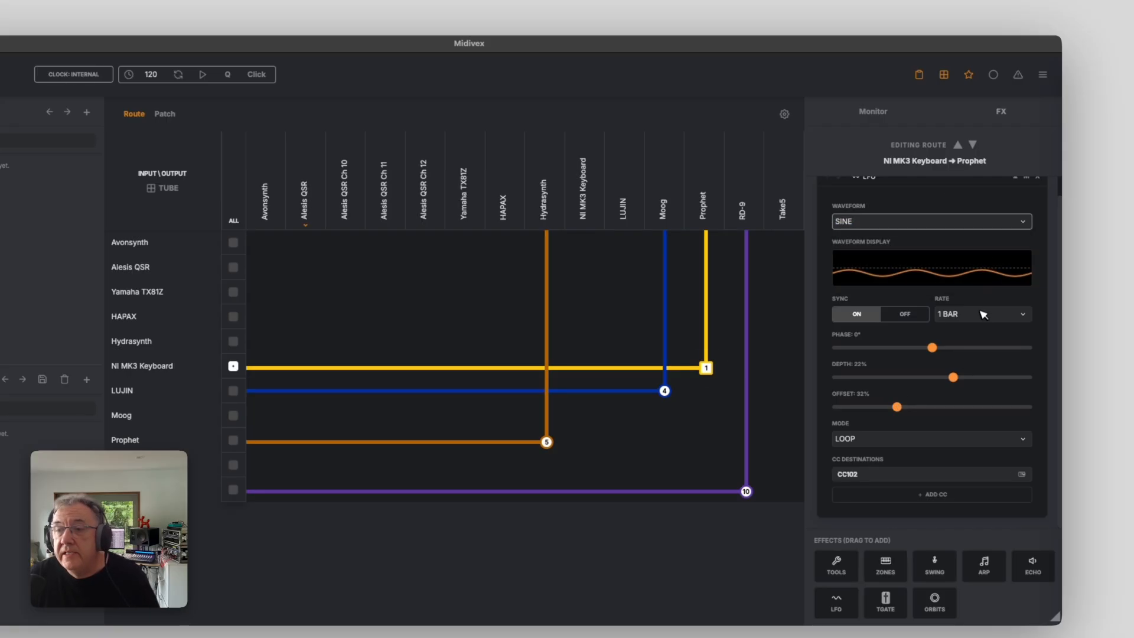
click(985, 313)
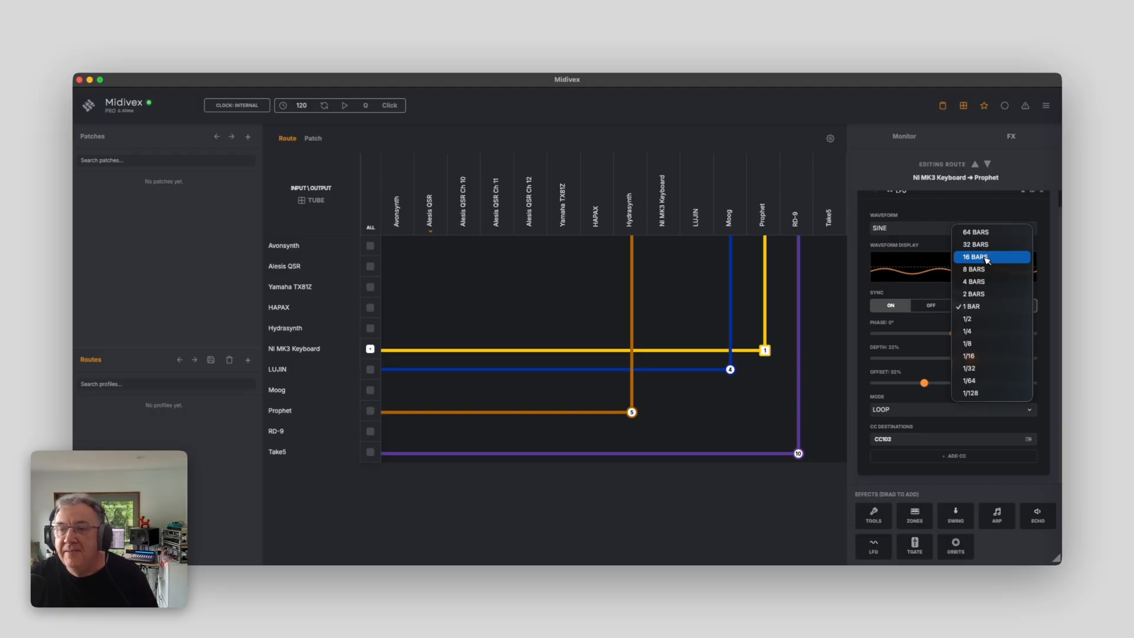
click(985, 270)
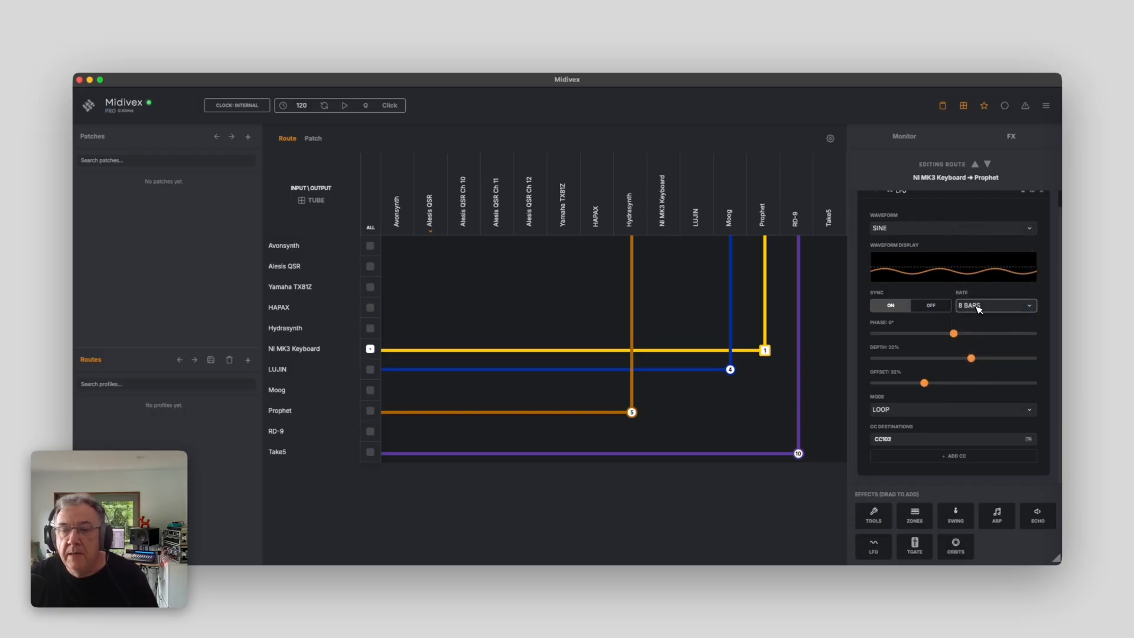
scroll(979, 309, up, 1)
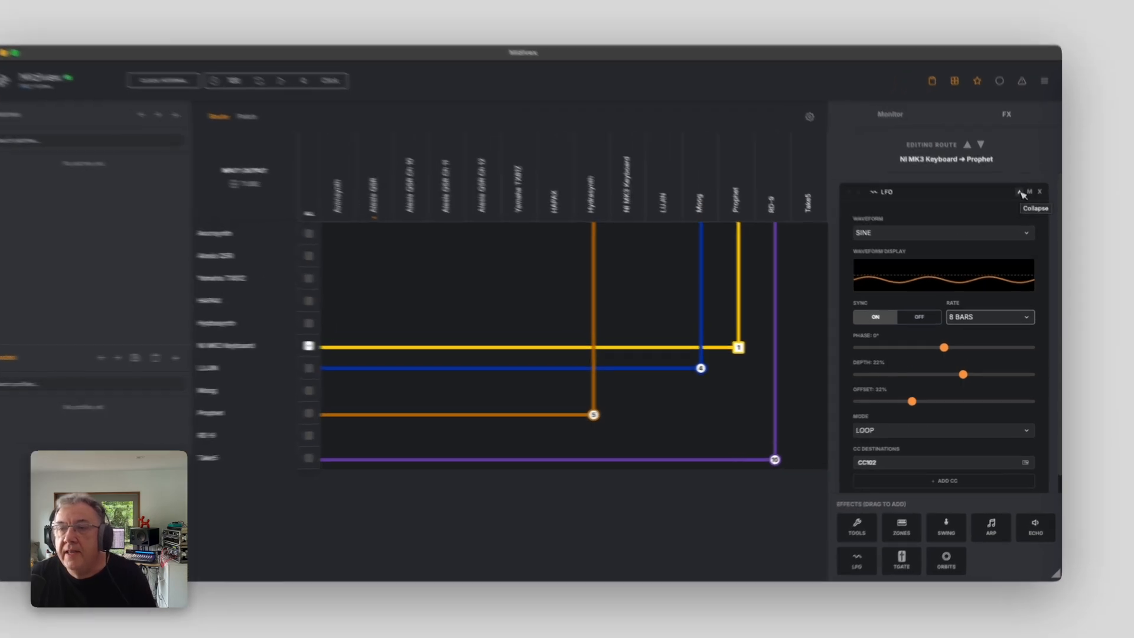
Collapse the LFO and add a TGate effect below it on the Prophet route
click(1023, 208)
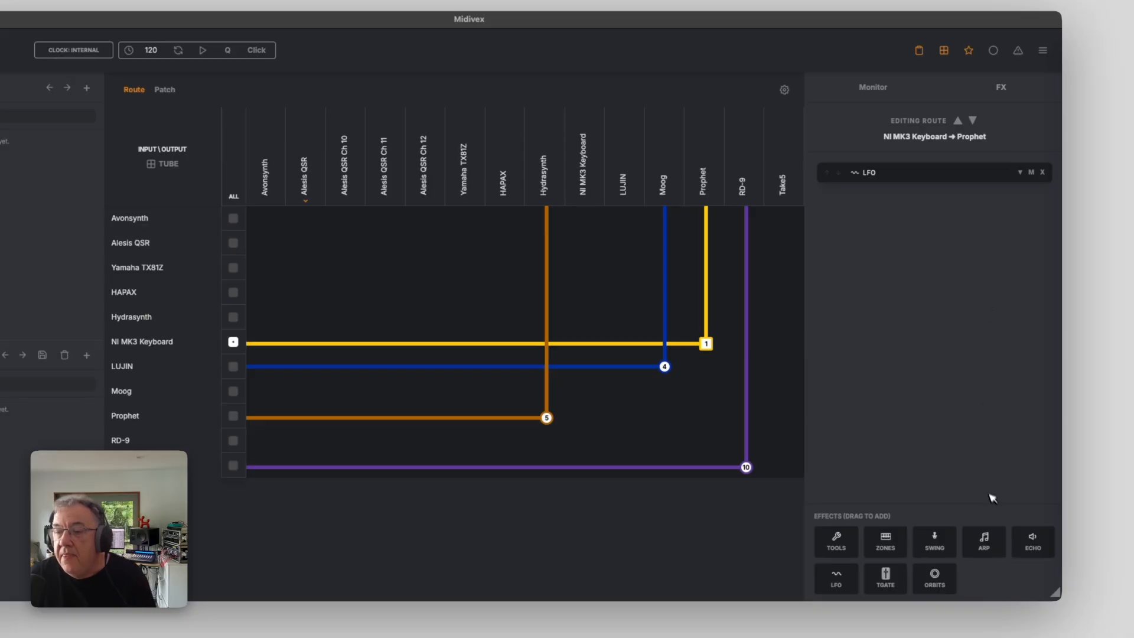
drag(894, 556, 935, 219)
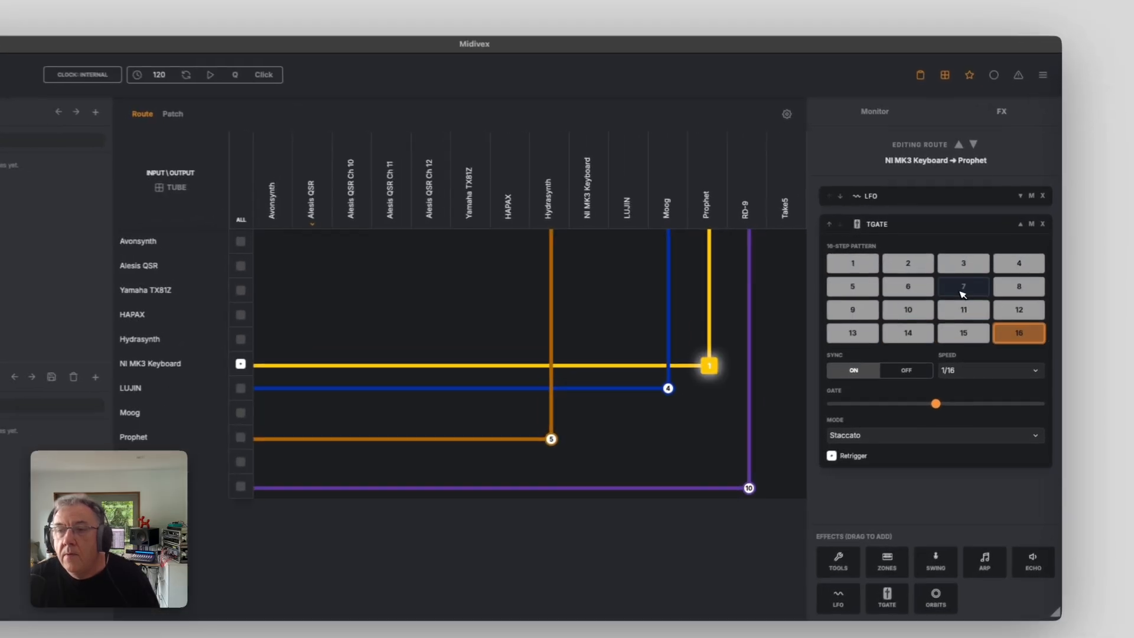
Switch off TGate pattern steps 10, 14 and 2, then collapse the TGate
click(910, 318)
click(903, 338)
click(903, 263)
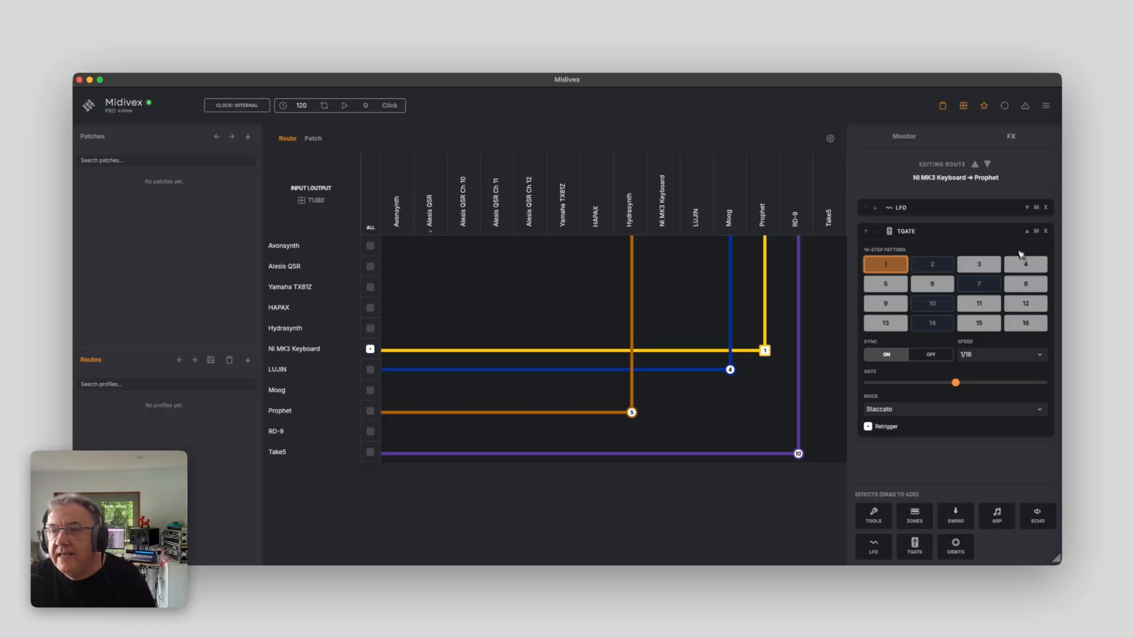
click(1028, 232)
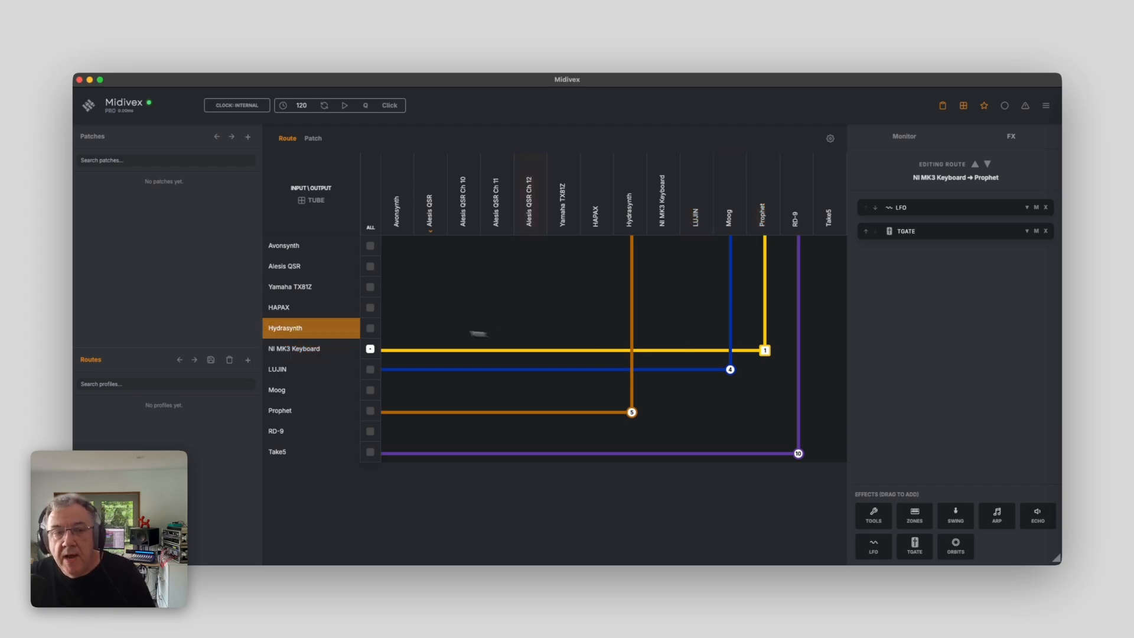
Save the current routing as a profile named Studio Rig
click(212, 360)
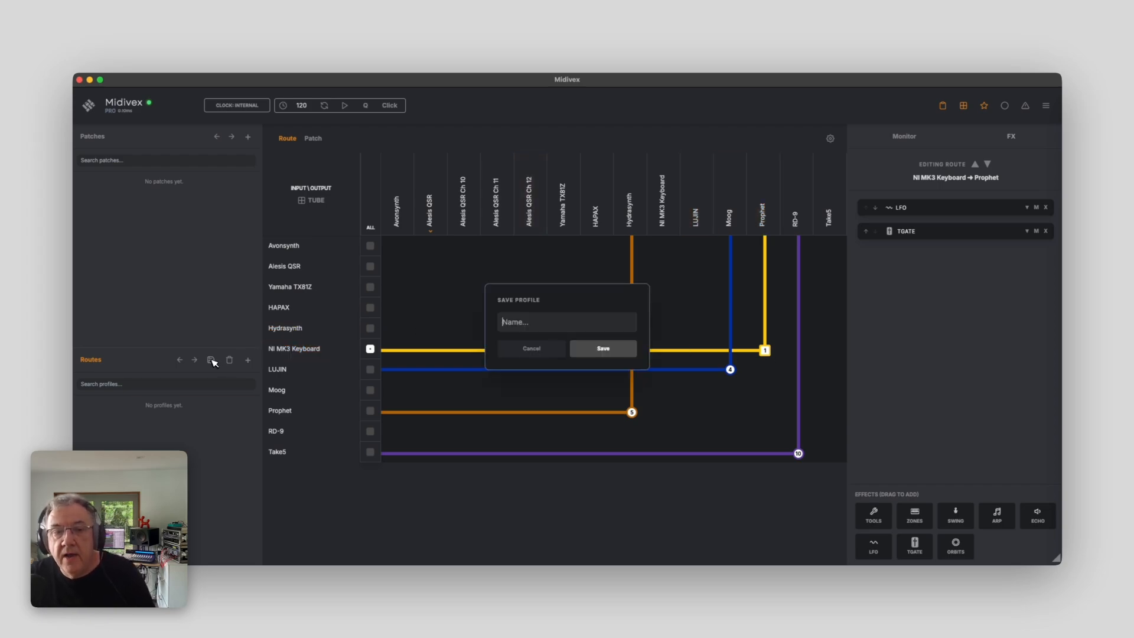
text(Studio Rig)
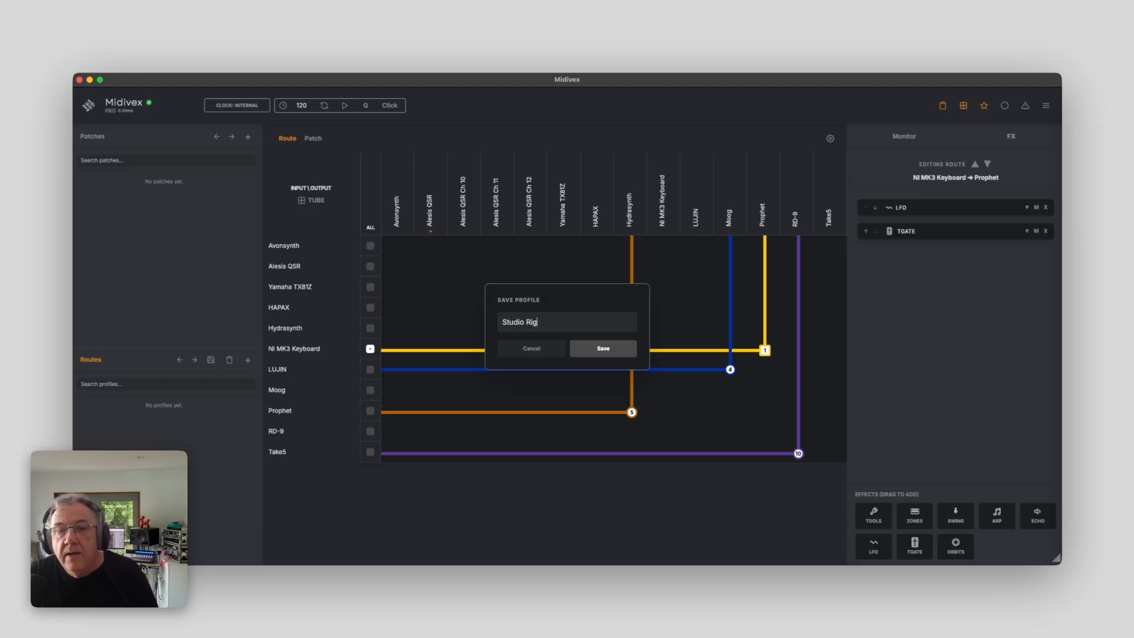
key(Return)
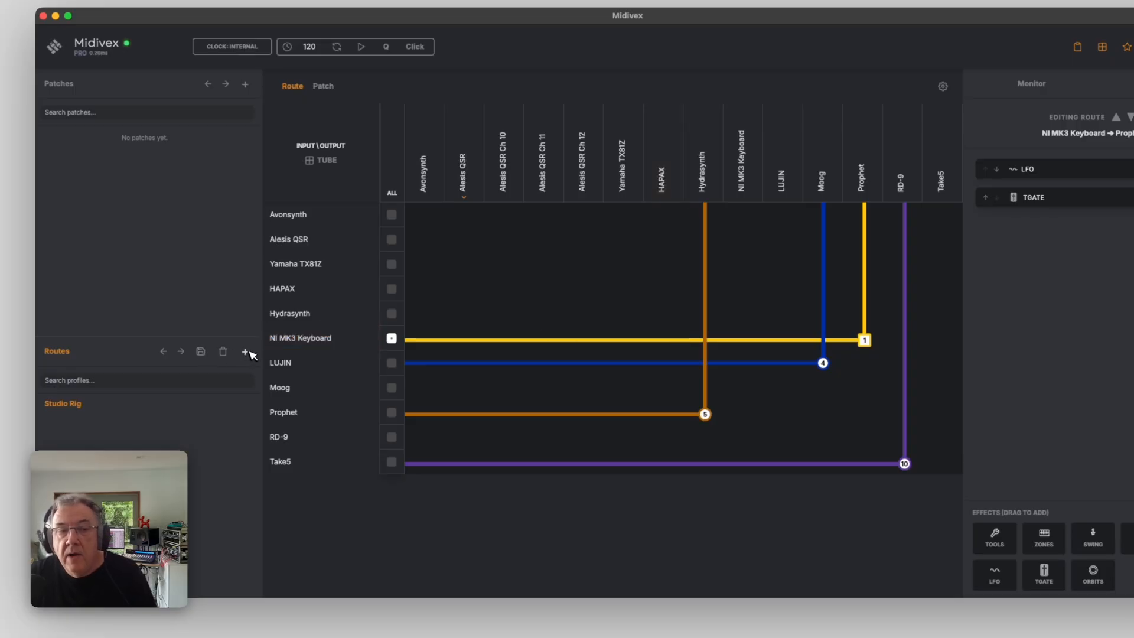
Create a new route profile and route LUJIN to Alesis QSR Ch 11, and NI MK3 Keyboard and Moog to HAPAX
click(246, 352)
click(543, 363)
click(661, 338)
click(662, 387)
Route HAPAX and Hydrasynth to LUJIN and NI MK3 Keyboard to Moog
click(770, 290)
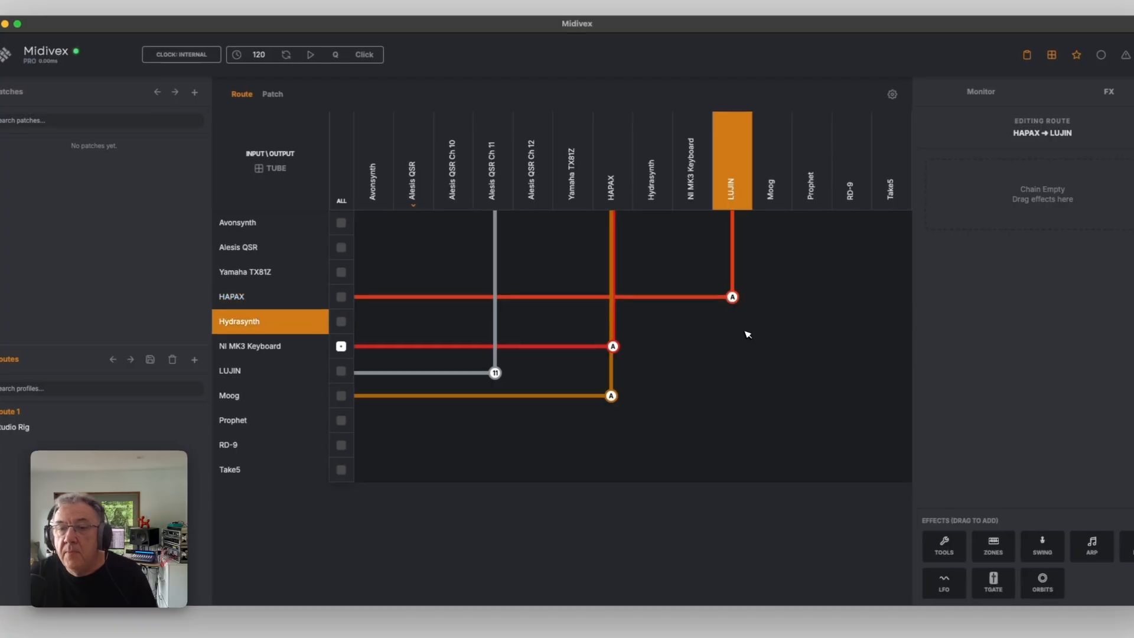
click(771, 315)
click(810, 340)
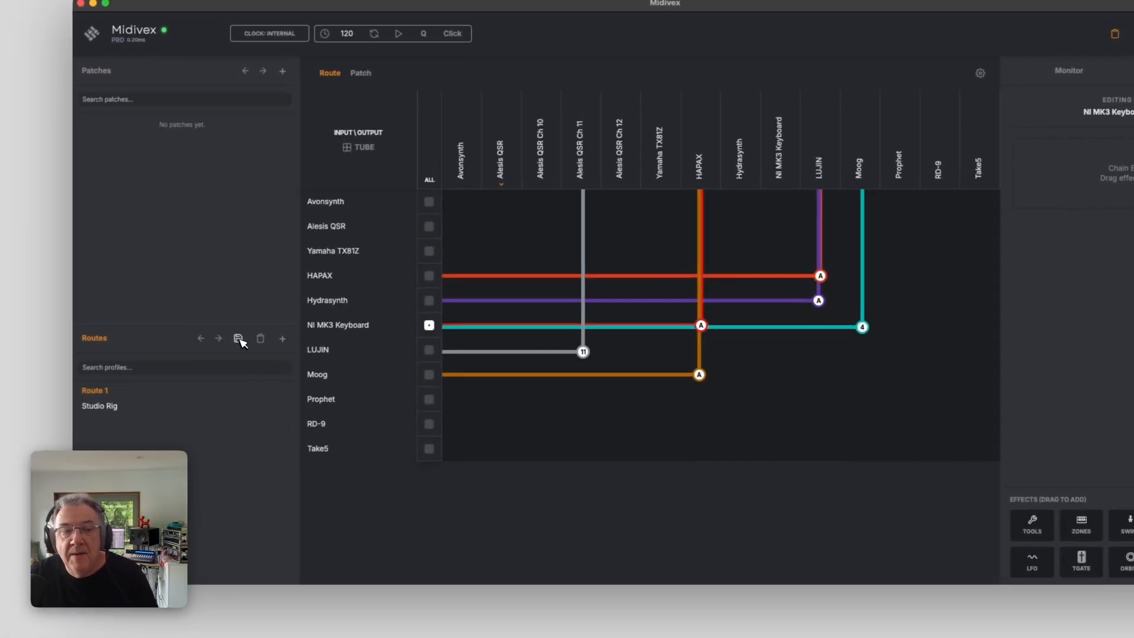
Rename the current route profile as Modular
double_click(108, 393)
text(Modular)
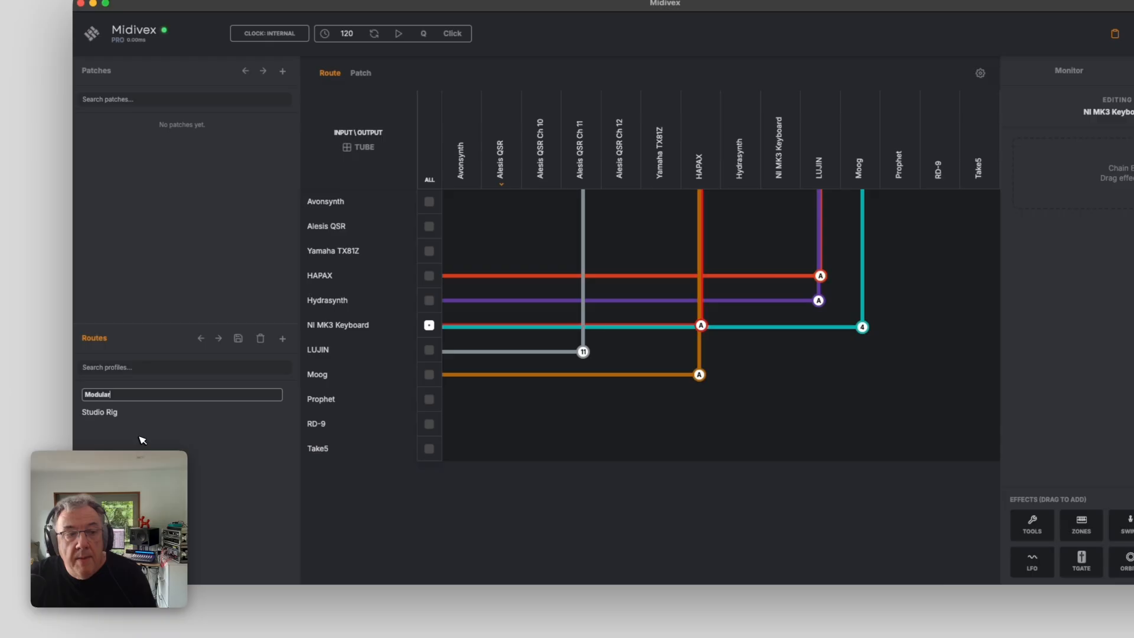
key(Return)
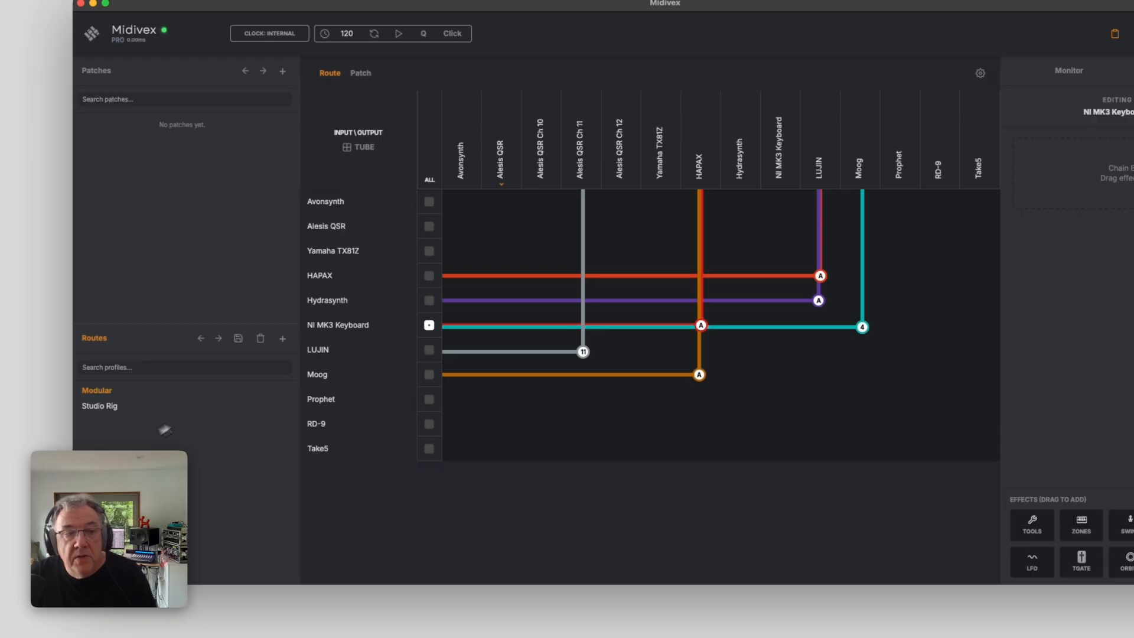
Create a new route profile and route LUJIN to HAPAX, NI MK3 Keyboard, Moog, Prophet and Take5
click(282, 339)
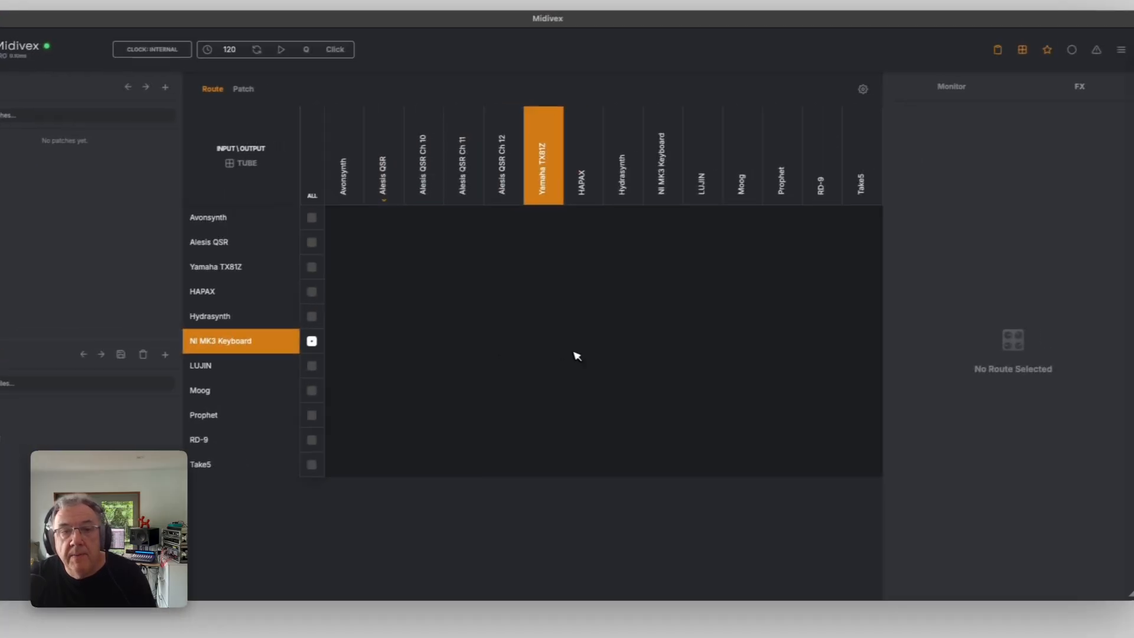
click(700, 350)
click(782, 353)
click(739, 370)
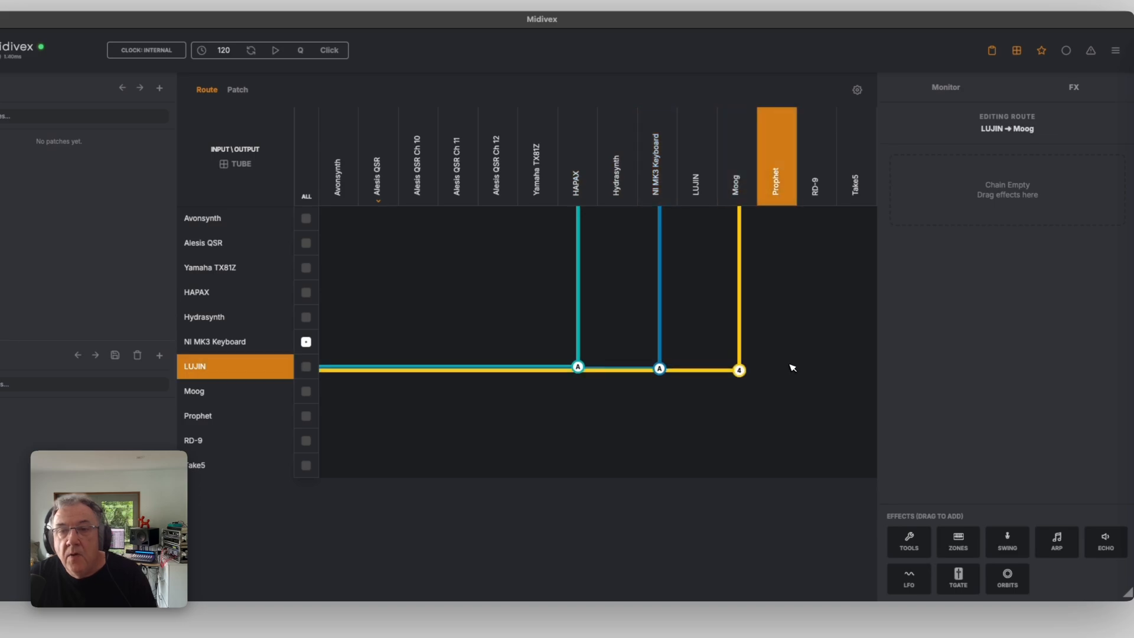
click(779, 371)
click(855, 372)
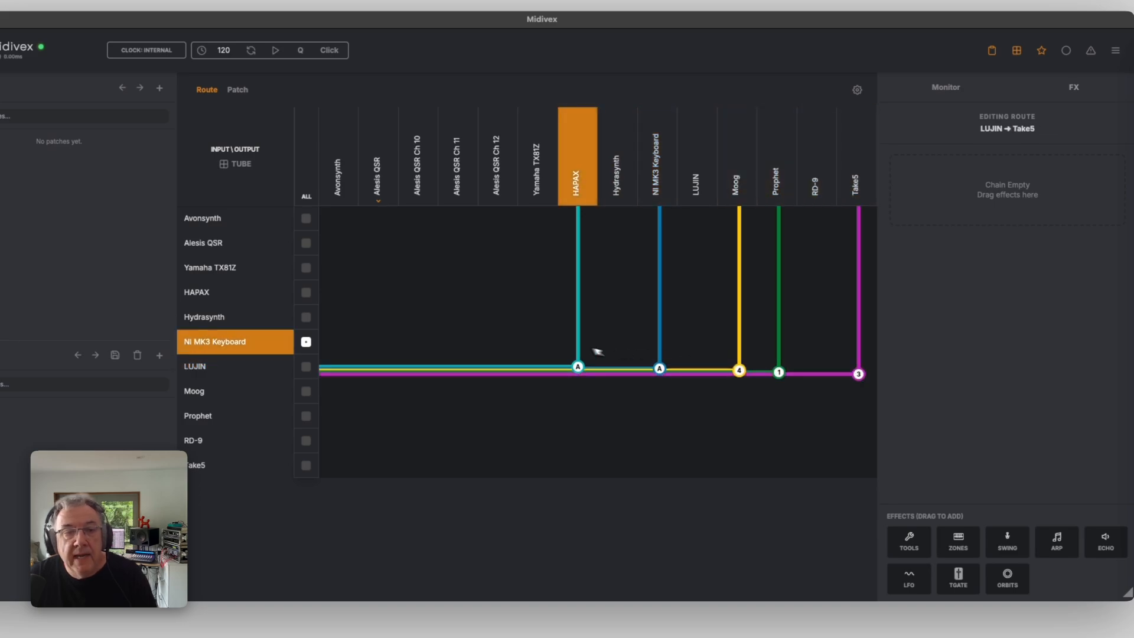
Route NI MK3 Keyboard to Alesis QSR Ch 10, Alesis QSR Ch 12 and Yamaha TX81Z
click(426, 343)
click(497, 343)
click(538, 341)
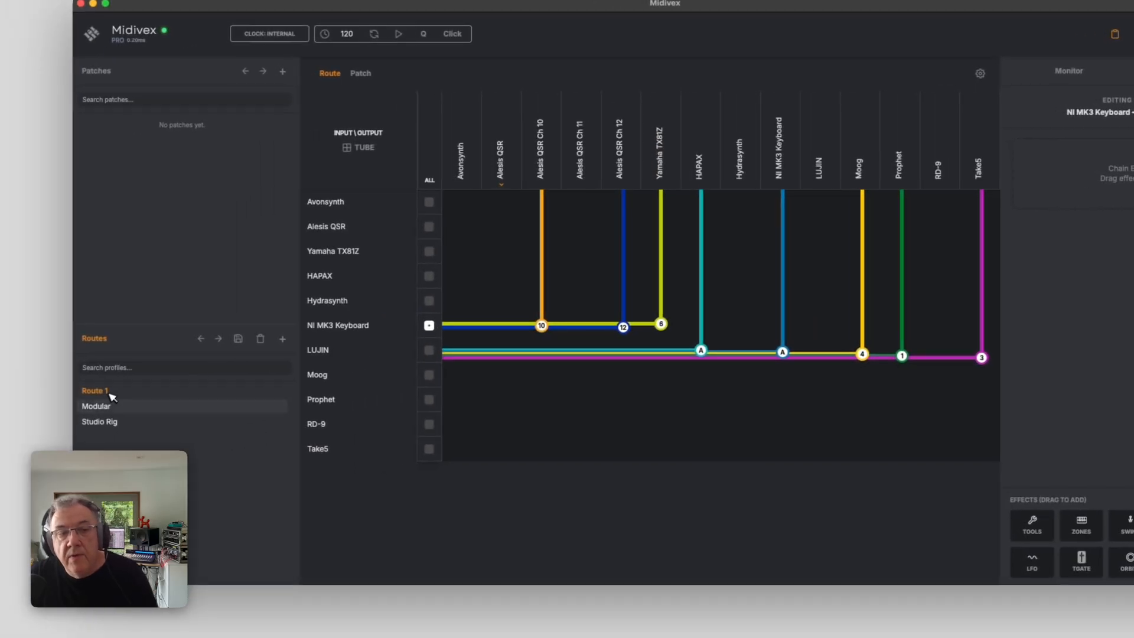
Switch between the Studio Rig, Modular and Route 1 profiles to compare their routings, ending on Modular
click(94, 421)
click(99, 404)
click(96, 391)
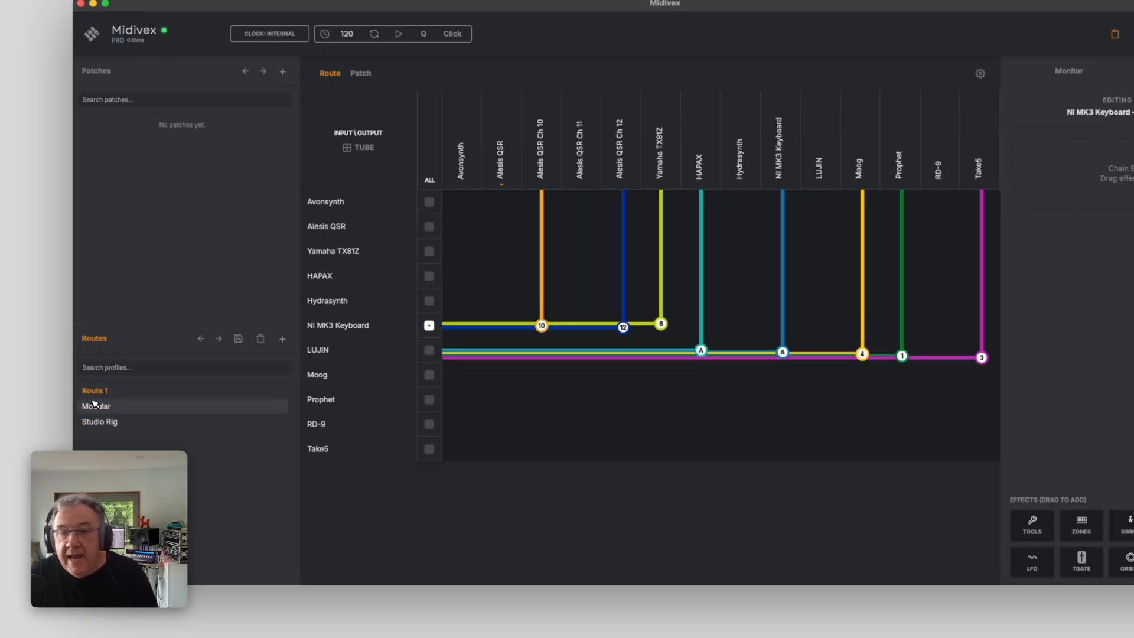
click(96, 404)
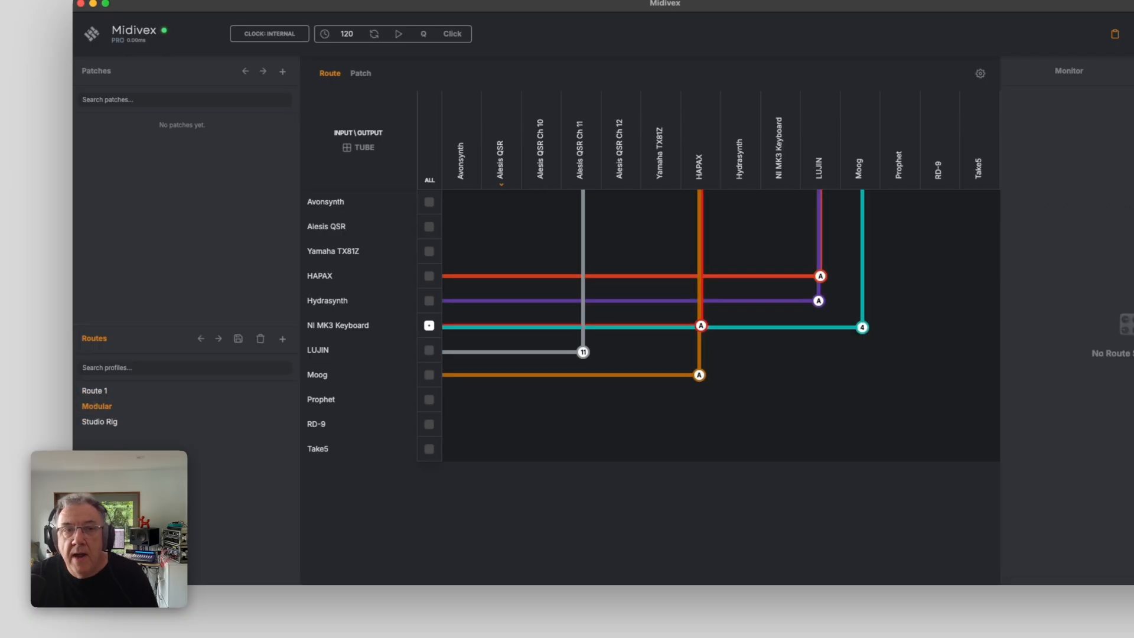